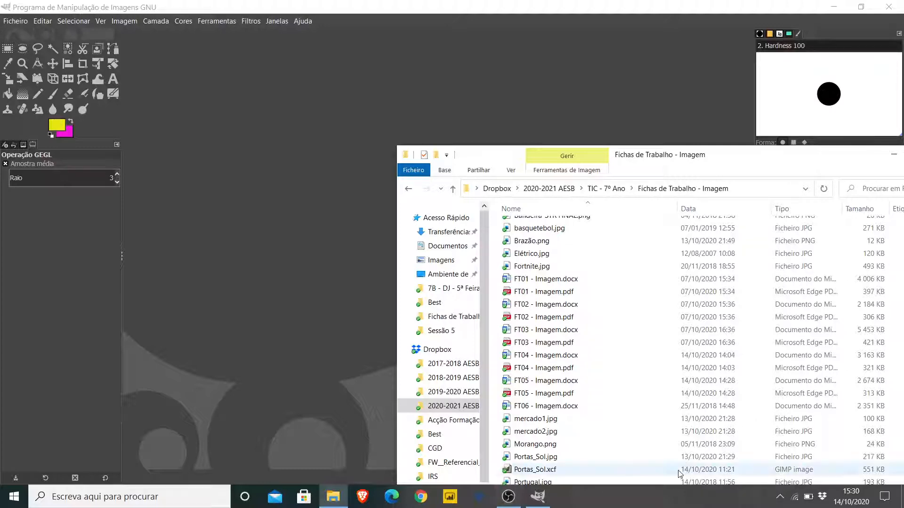
Step: Open Portas_Sol.jpg from the Fichas de Trabalho - Imagem folder as a new image in GIMP
click(567, 458)
drag(568, 458, 368, 342)
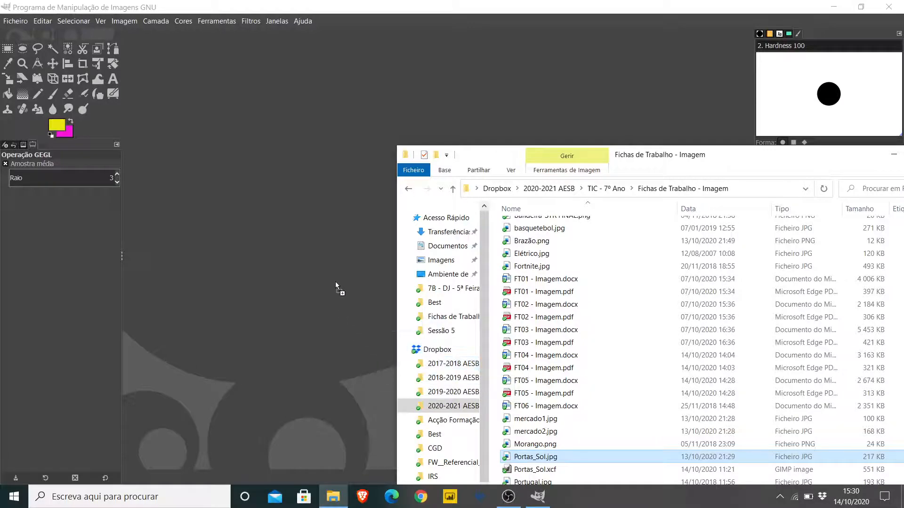
drag(335, 282, 336, 282)
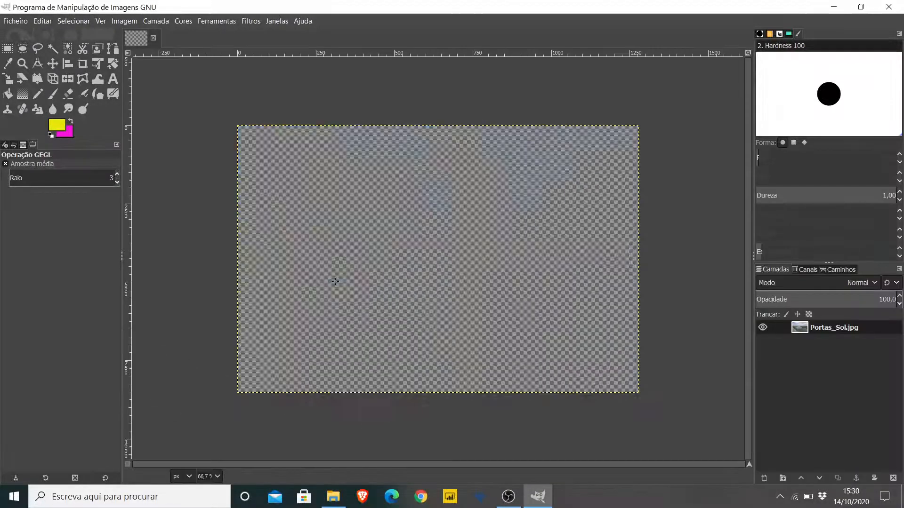
Step: Add Brazão.png from the same File Explorer folder to the landscape photo as a new layer
click(343, 497)
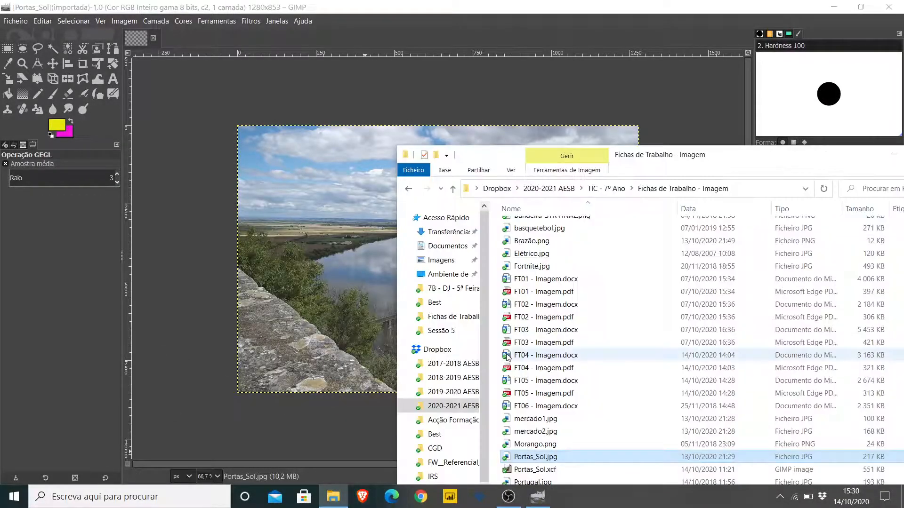
click(536, 243)
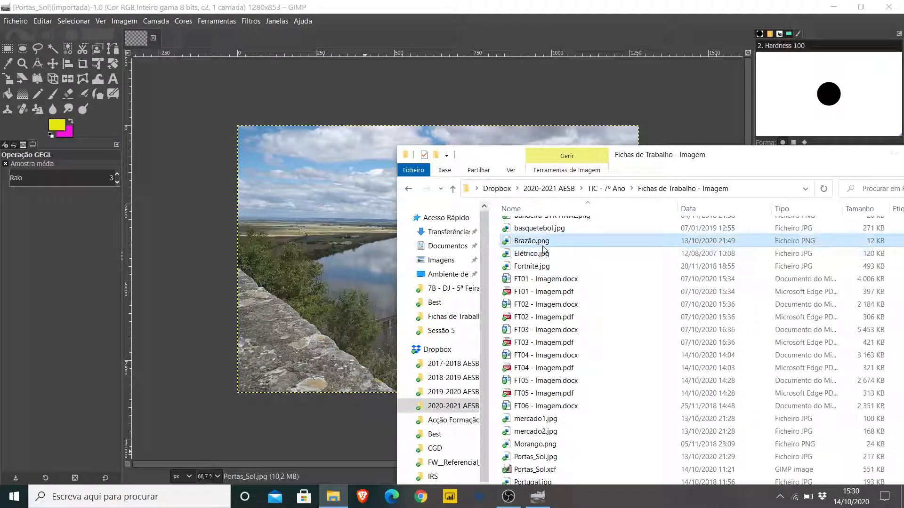
drag(548, 243, 377, 281)
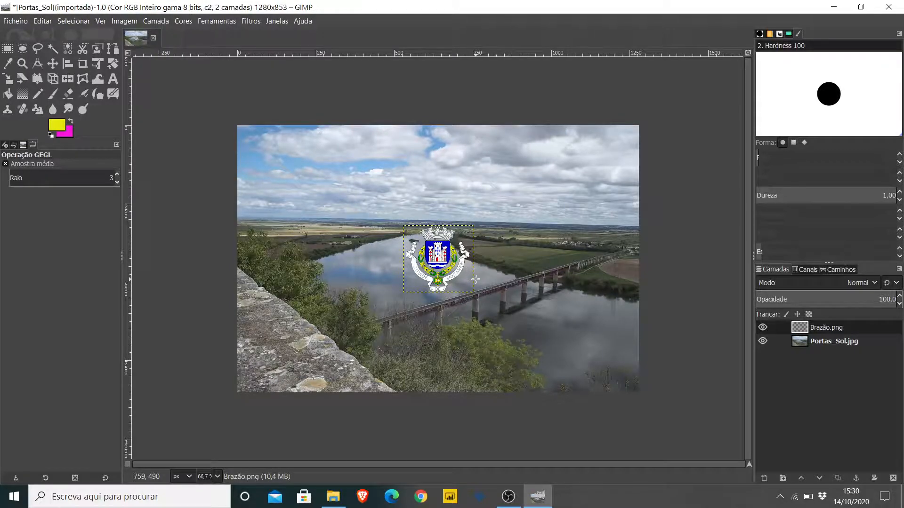
Step: Enlarge the Brazão.png crest layer freehand with the Scale tool to about 258 × 242 pixels
scroll(476, 280, up, 1)
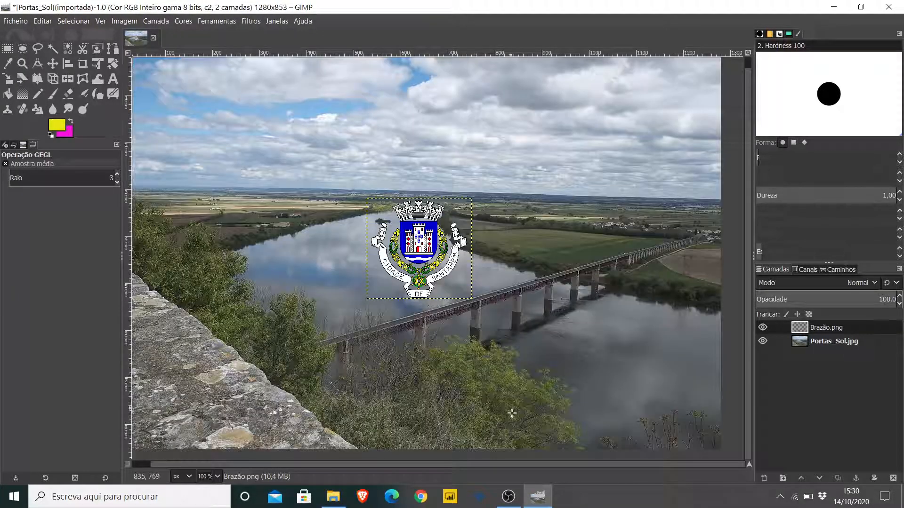
drag(511, 465, 493, 468)
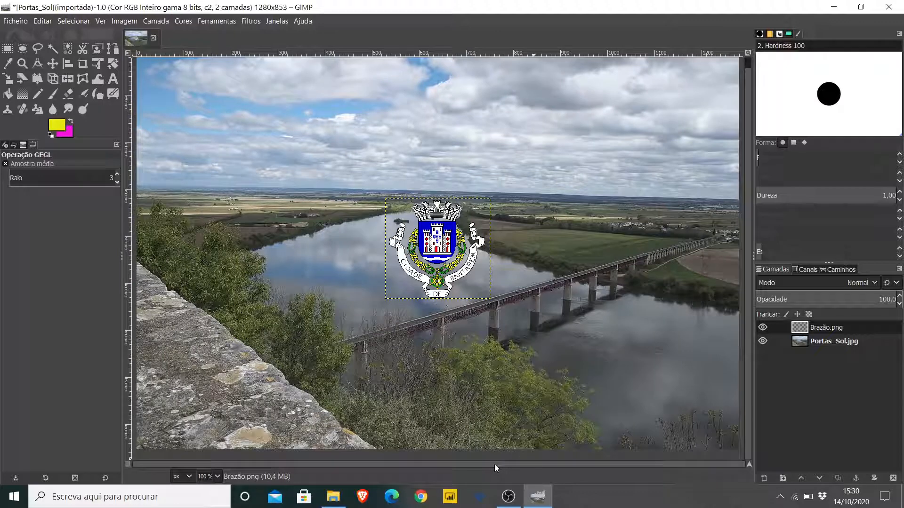
drag(747, 210, 746, 196)
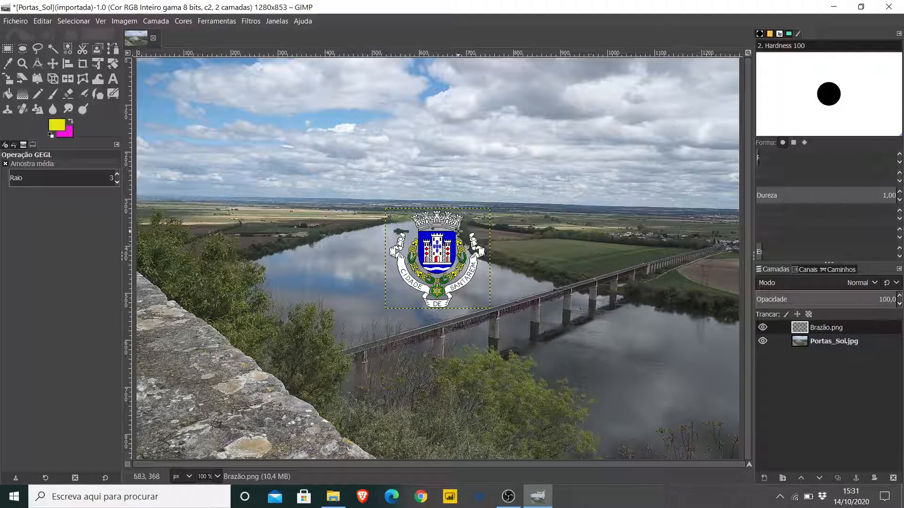
click(859, 332)
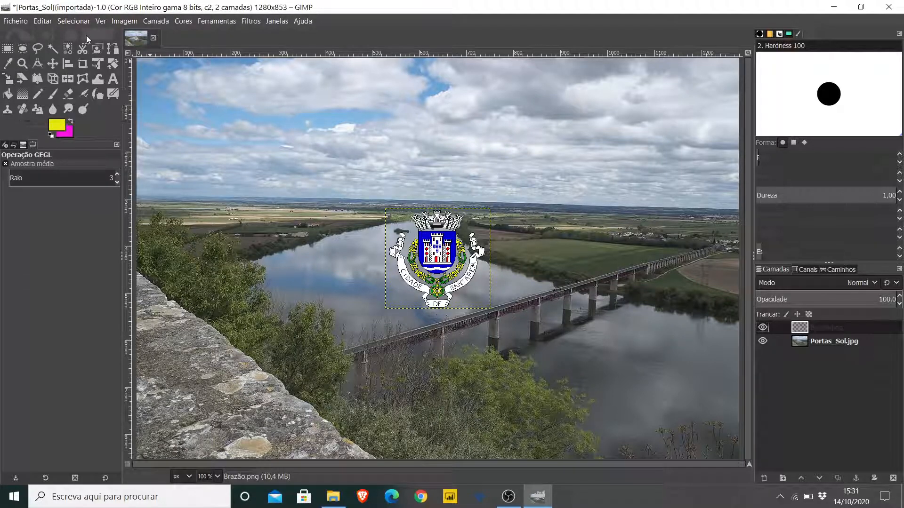
click(123, 21)
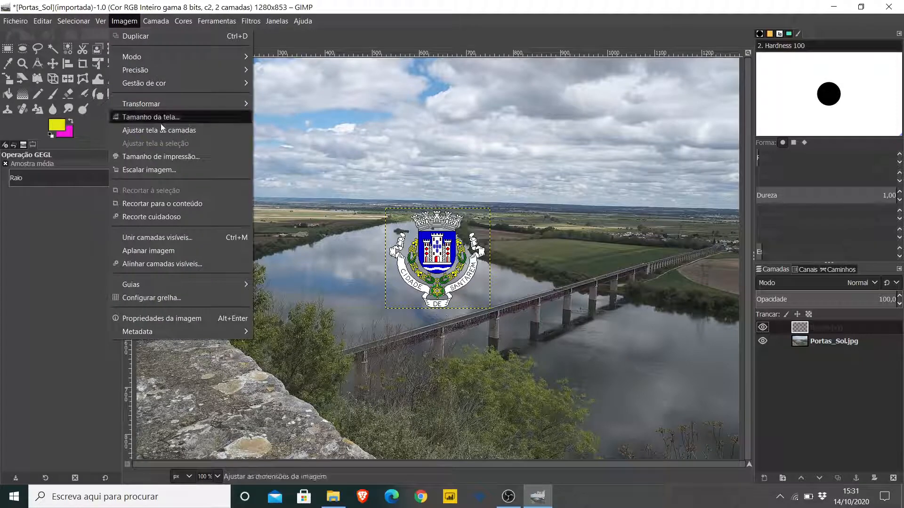
click(59, 219)
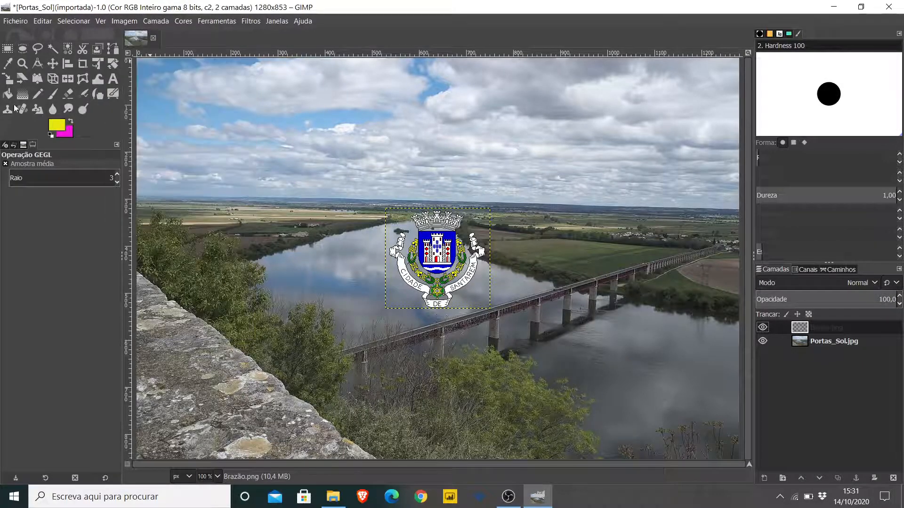
click(8, 81)
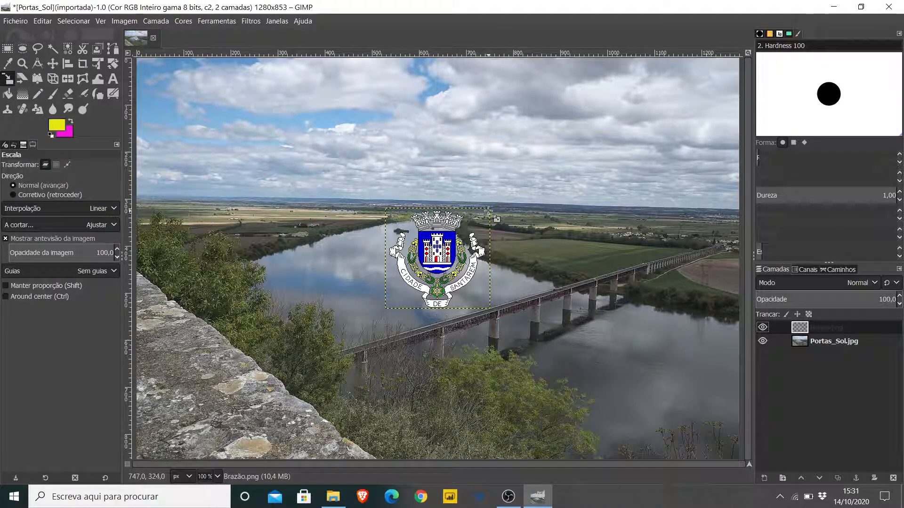
drag(489, 210, 513, 199)
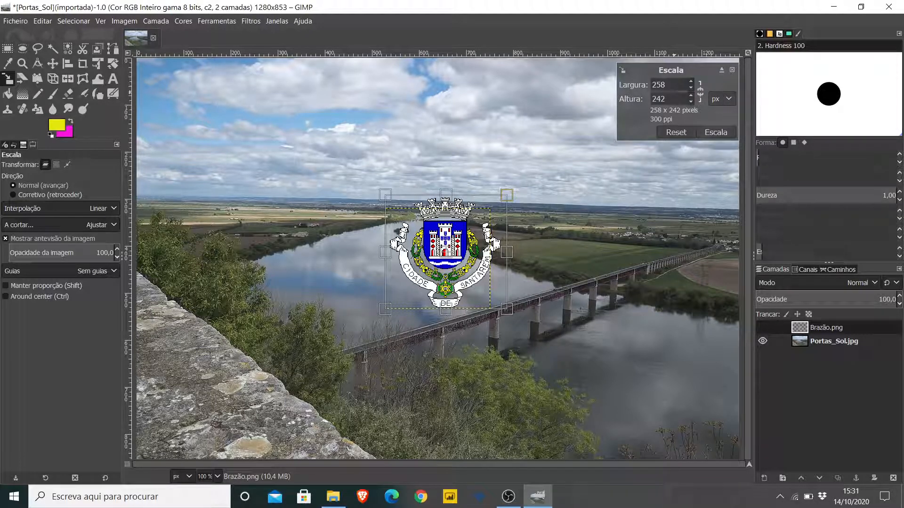
Step: Switch the crest's scale units to percent, set width and height to about 115 %, and apply the scaling
click(729, 100)
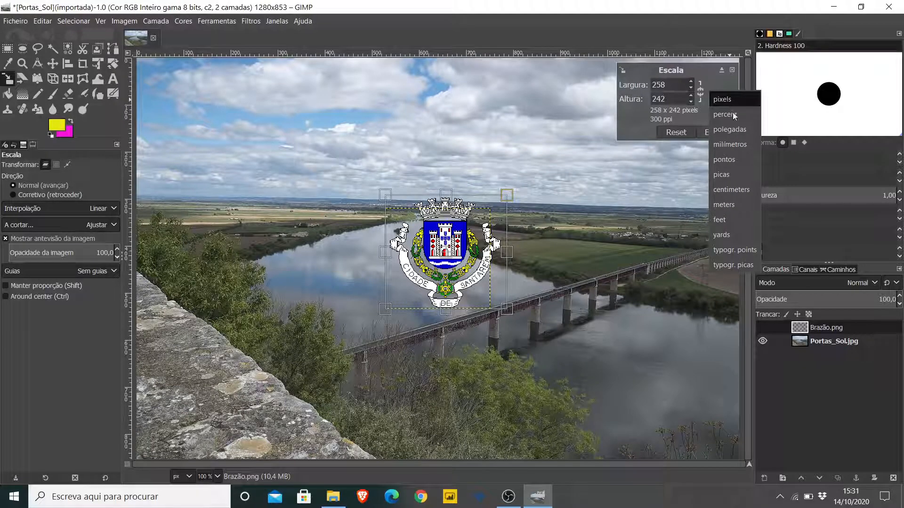
click(734, 116)
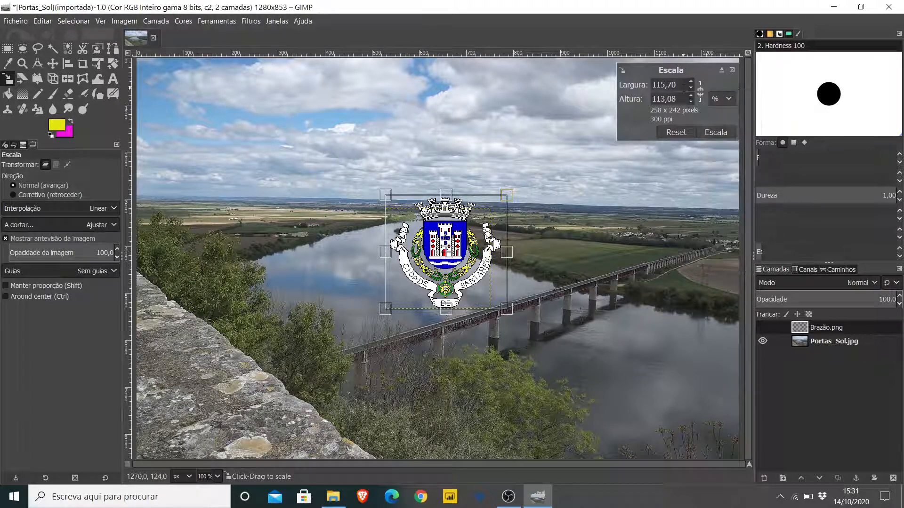
key(BackSpace)
key(BackSpace)
key(BackSpace)
key(Tab)
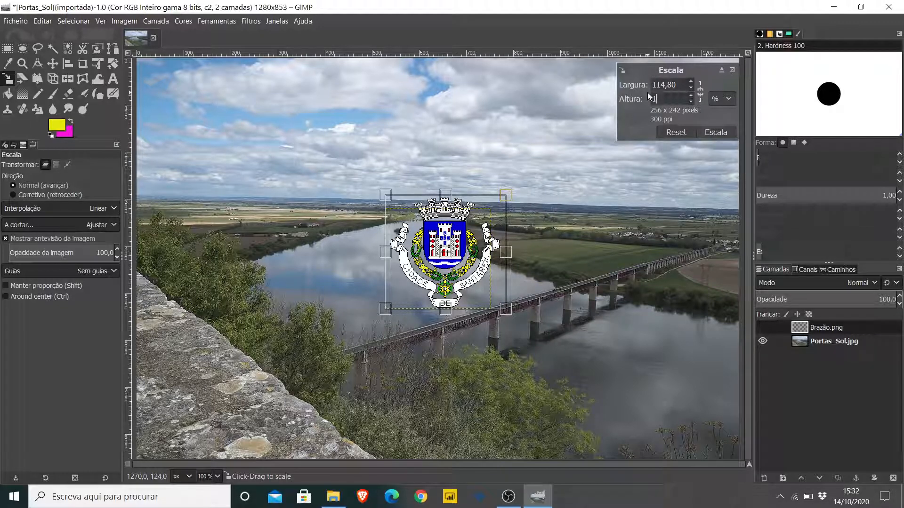
text(115)
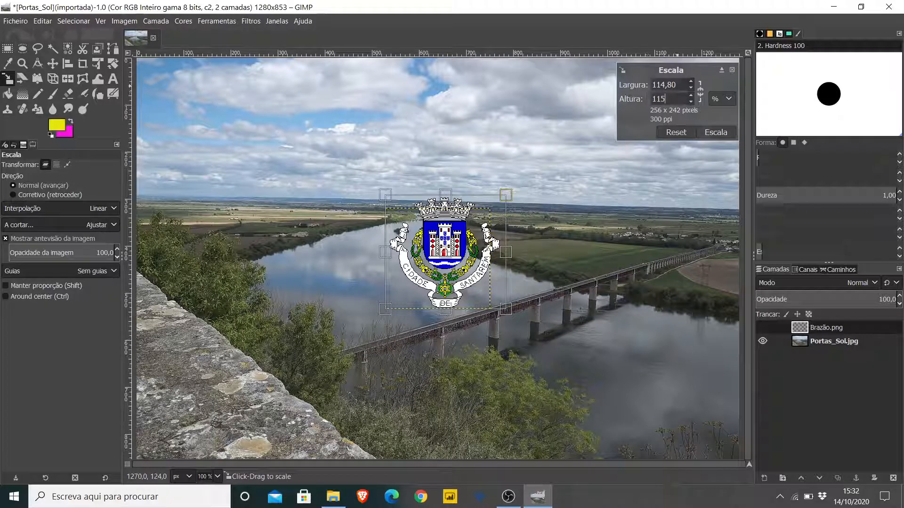
click(678, 85)
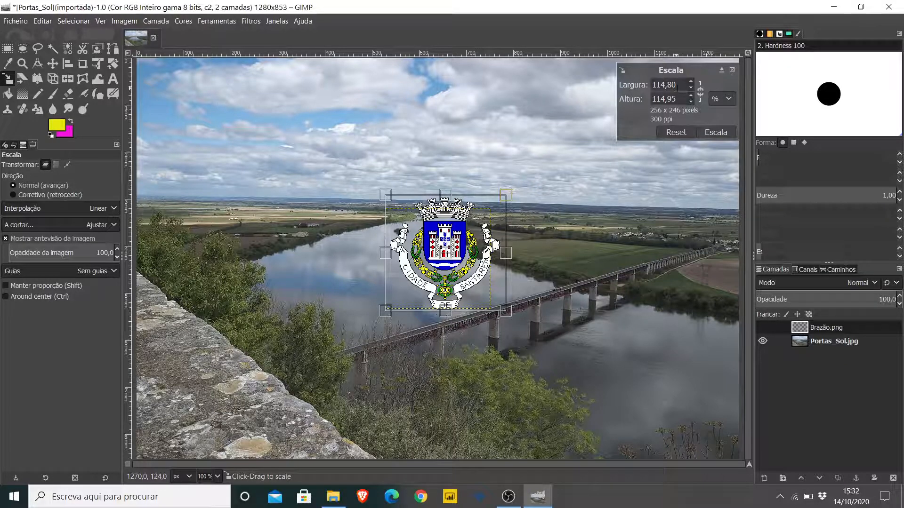
click(717, 134)
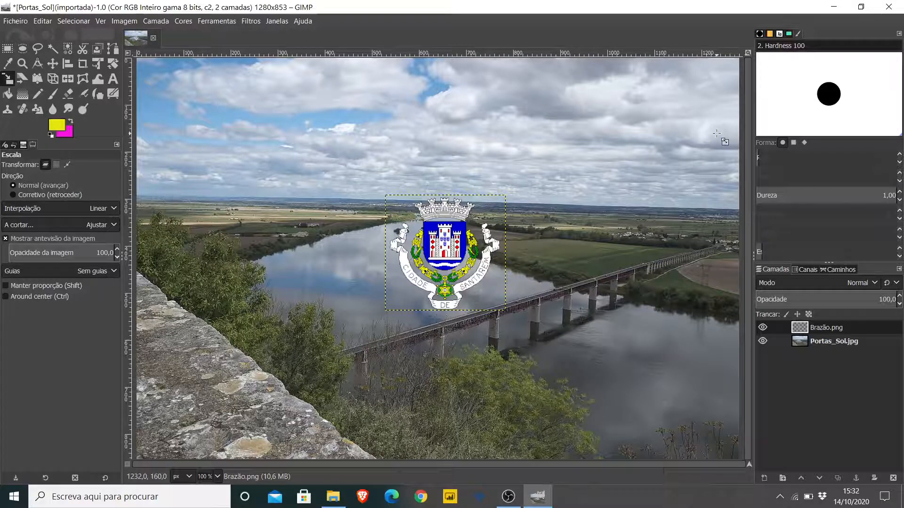
Step: Try to move the crest with the Move tool by grabbing the transparent area beside it, and undo that move
scroll(565, 162, down, 1)
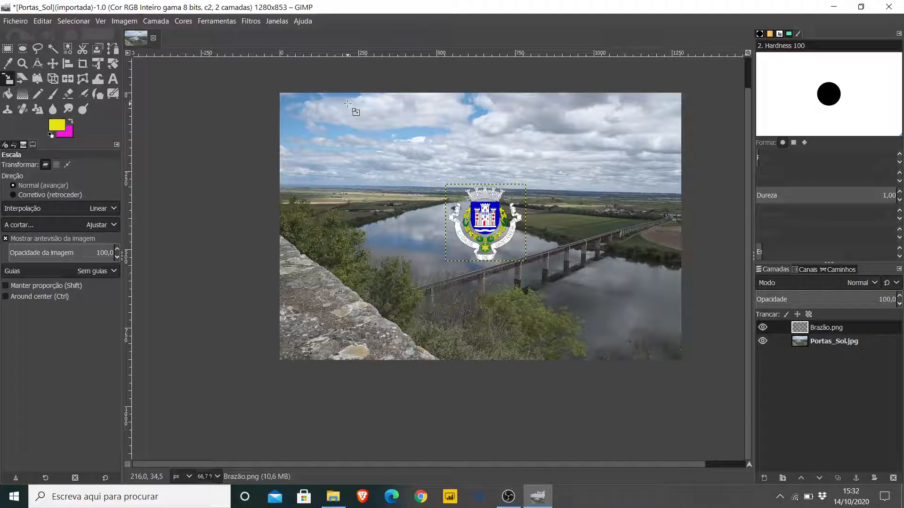
click(54, 65)
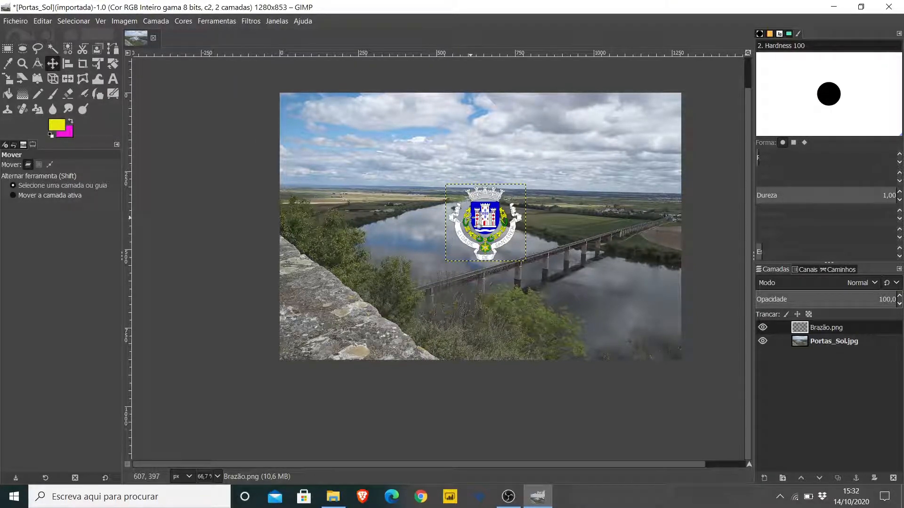
ctrl+scroll(498, 219, up, 1)
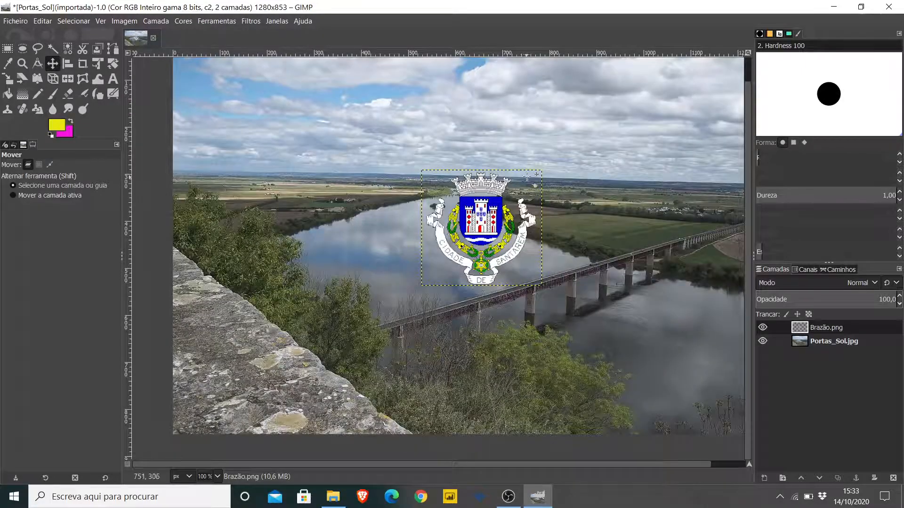
ctrl+scroll(531, 202, up, 1)
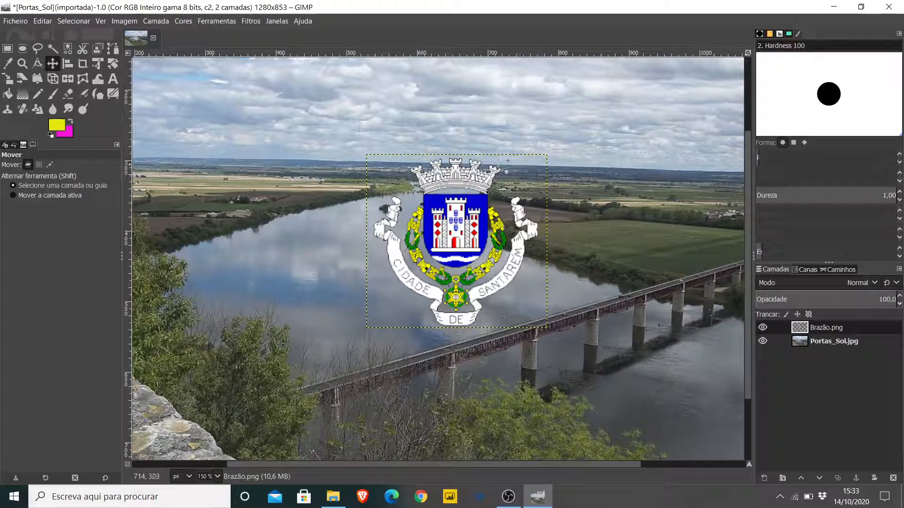
drag(516, 196, 528, 173)
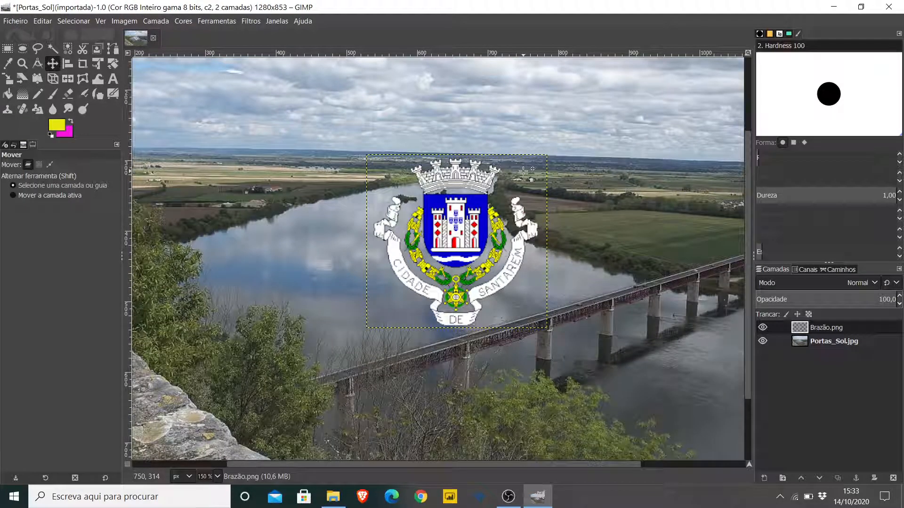
key(ctrl+z)
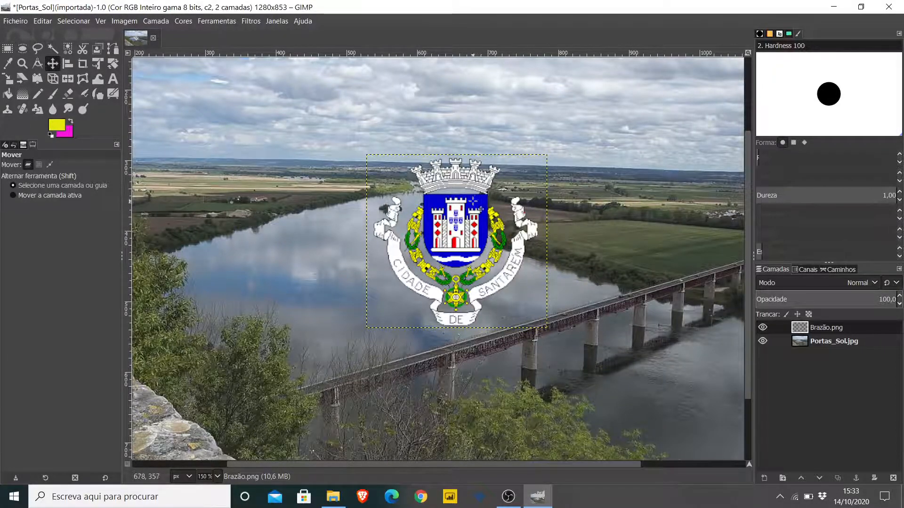
Step: Select the Brazão.png layer and move the crest into the sky at the photo's upper-left corner
scroll(472, 202, down, 1)
scroll(464, 197, up, 1)
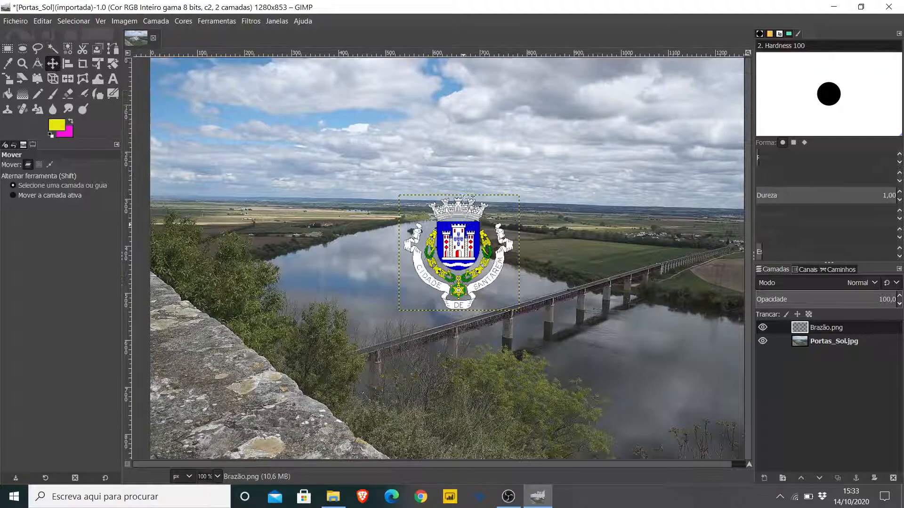
scroll(472, 234, down, 1)
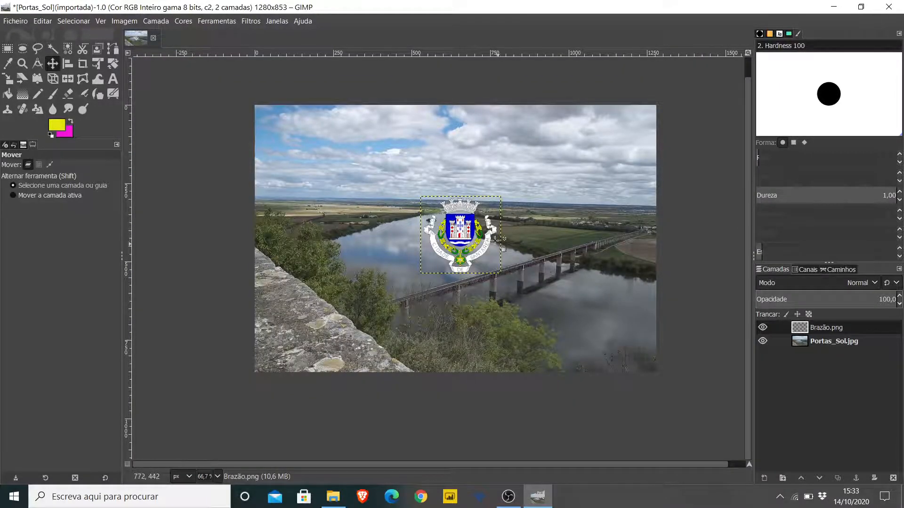
double_click(852, 329)
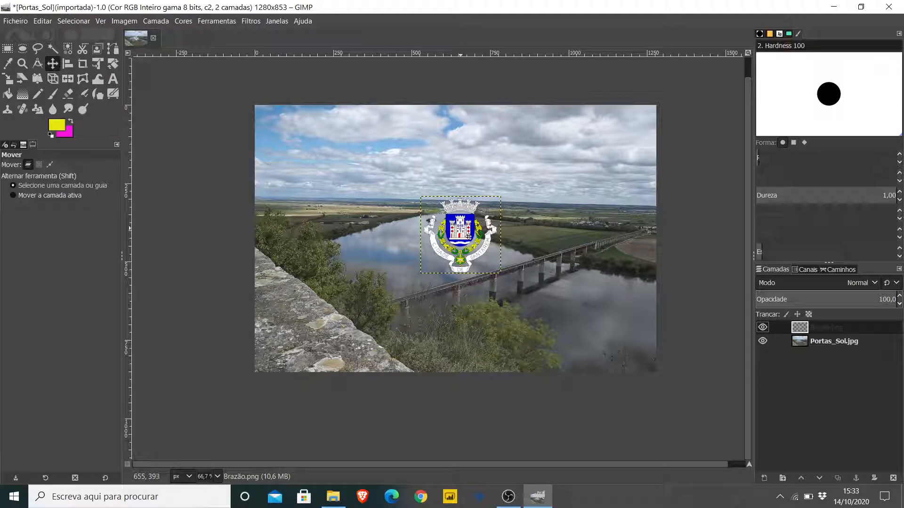
drag(469, 235, 311, 156)
scroll(362, 143, up, 1)
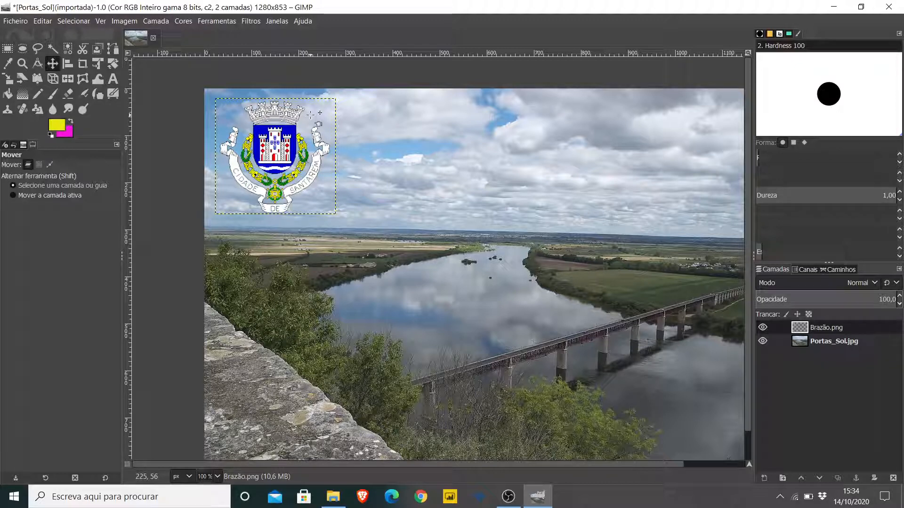
Step: Activate the Text tool and browse its font list, keeping Oswald as the typeface
click(113, 80)
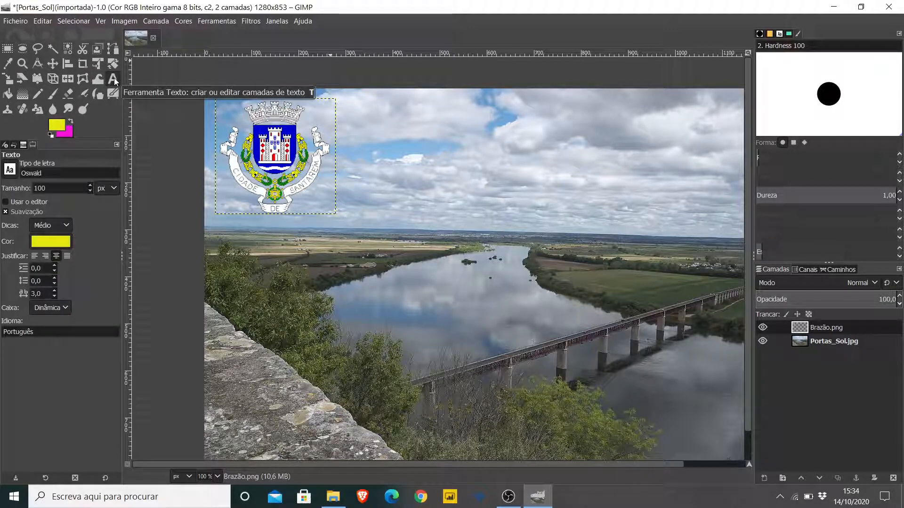
click(10, 170)
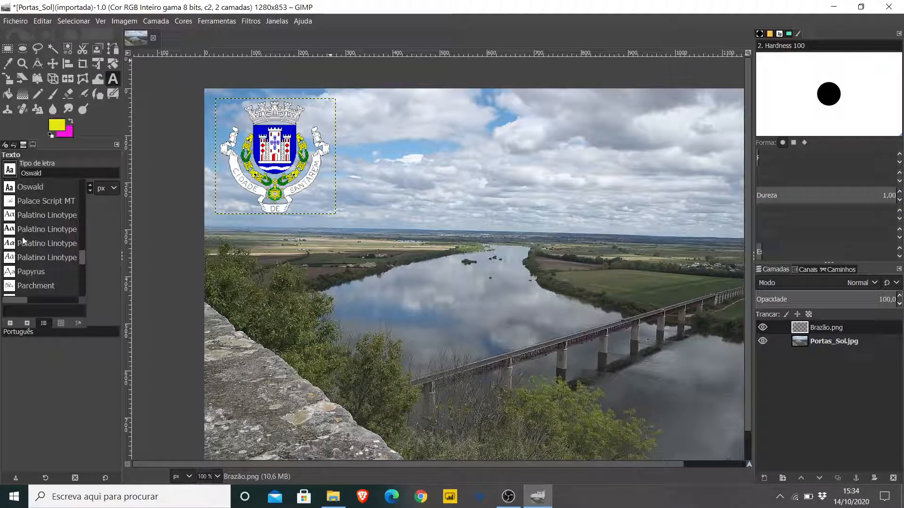
click(98, 221)
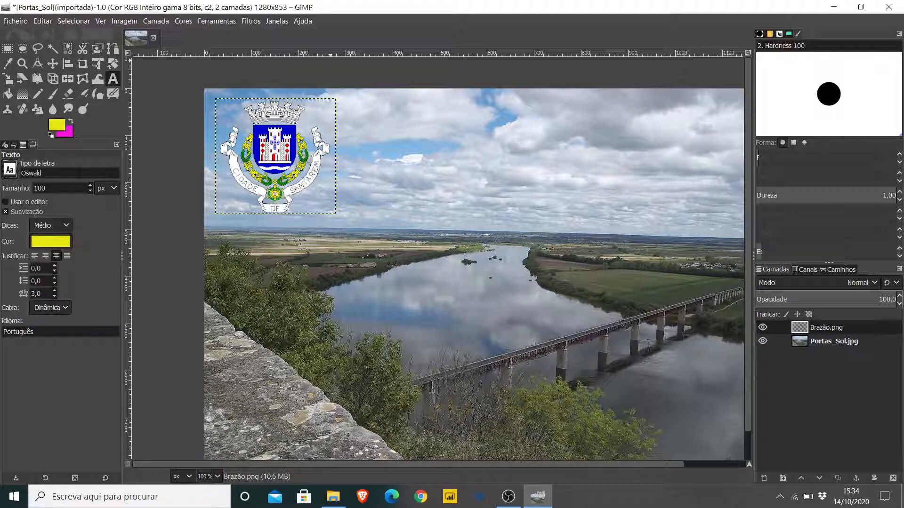
click(12, 175)
click(11, 174)
Step: Set the foreground colour to pure red, ff0000
click(57, 126)
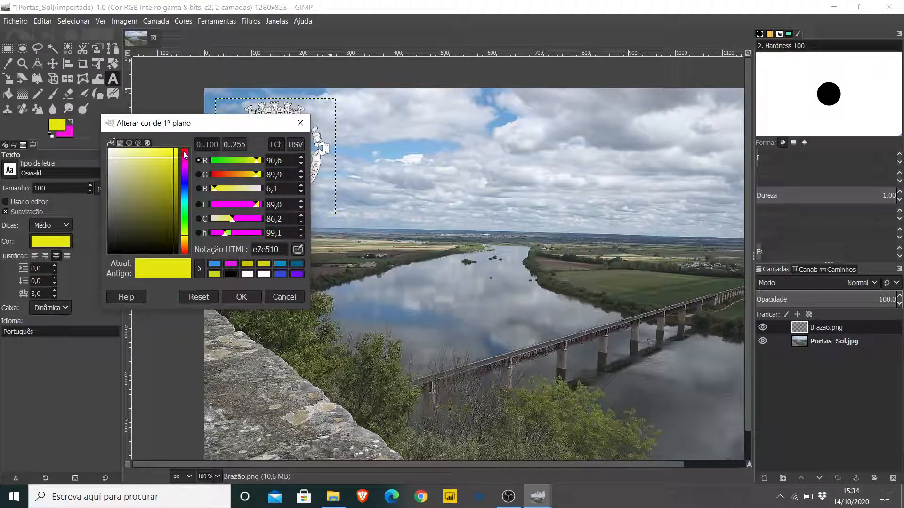
click(185, 155)
click(178, 147)
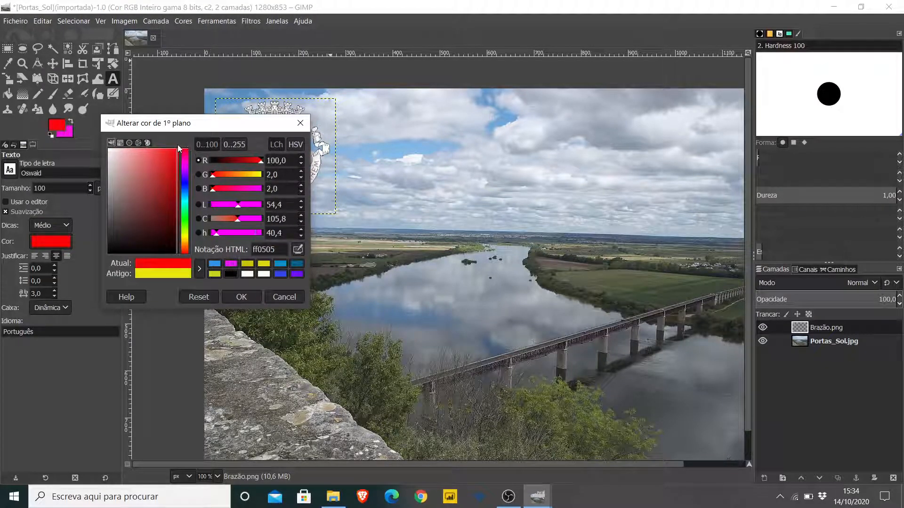
click(179, 145)
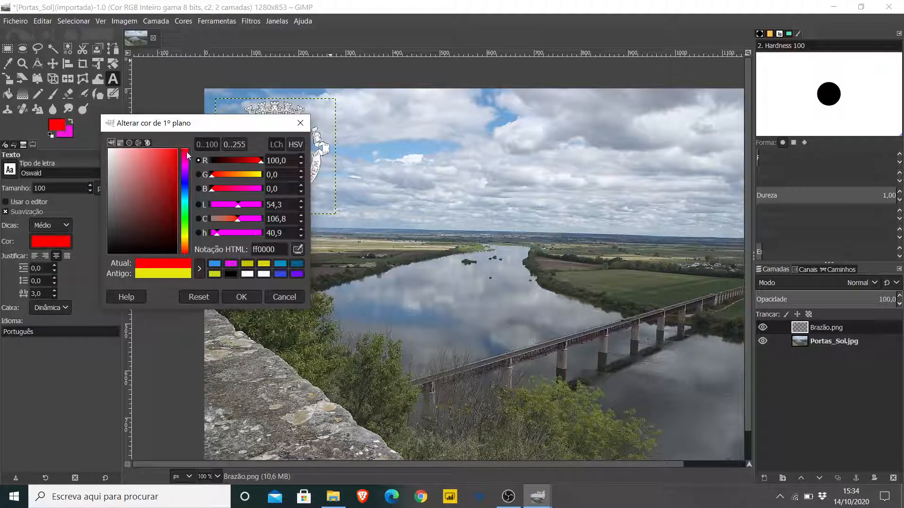
click(242, 297)
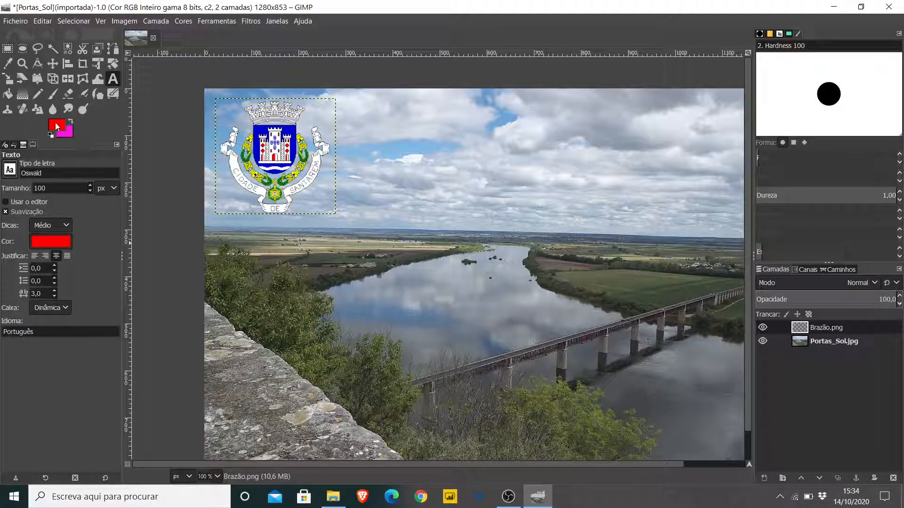
Step: Add the centre-justified text "Santarém" in Oswald at 100 px in the sky beside the crest
click(43, 256)
click(56, 256)
click(365, 148)
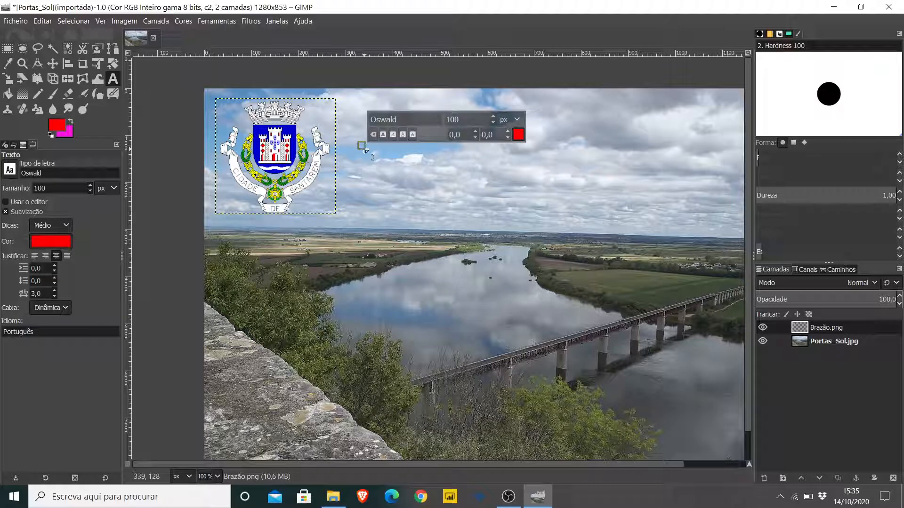
text(San)
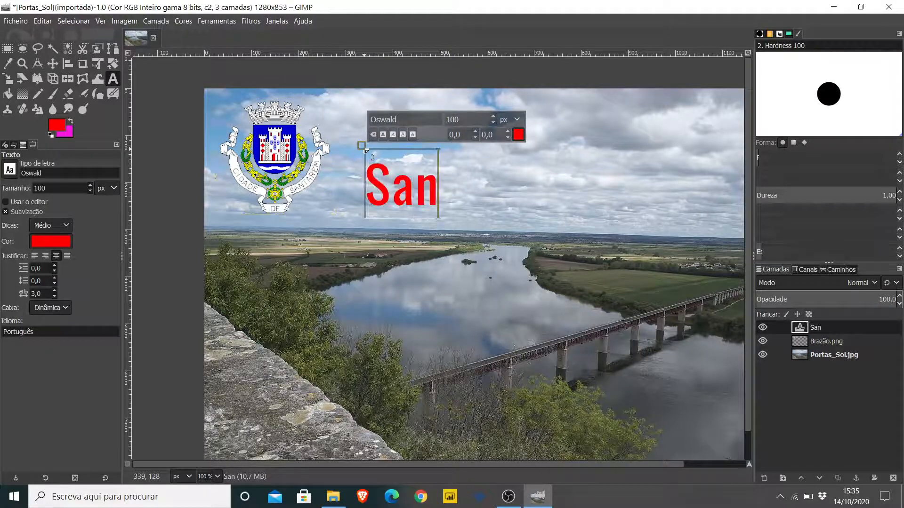
text(tar)
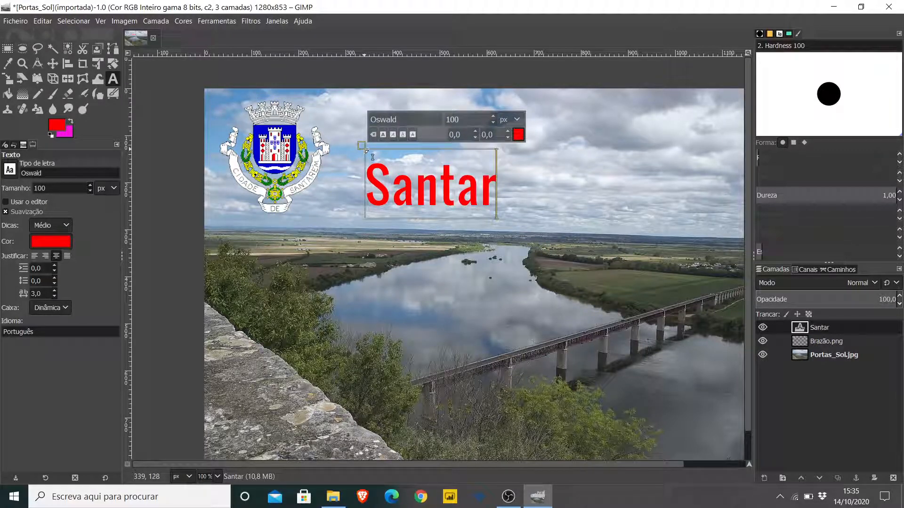
text(ém)
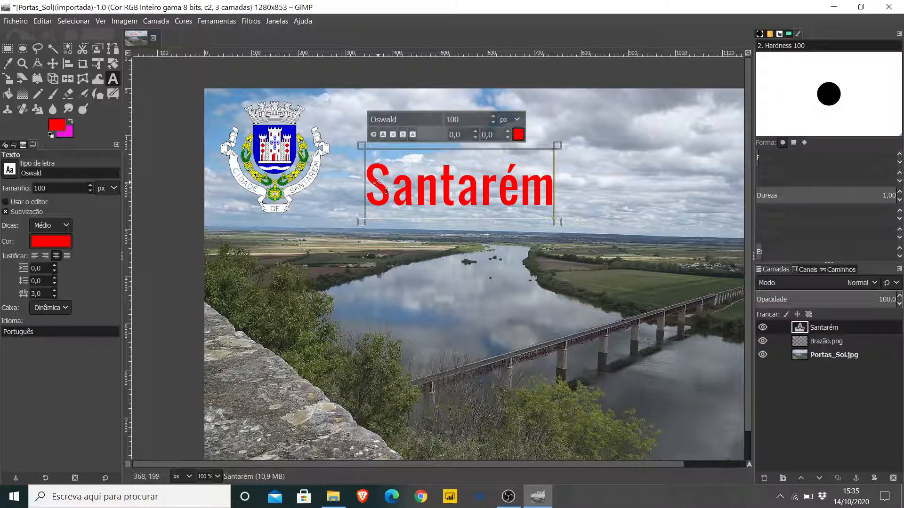
Step: Select the whole Santarém text, try a font size of 94 px, and restore it to 100 px
drag(372, 184, 556, 183)
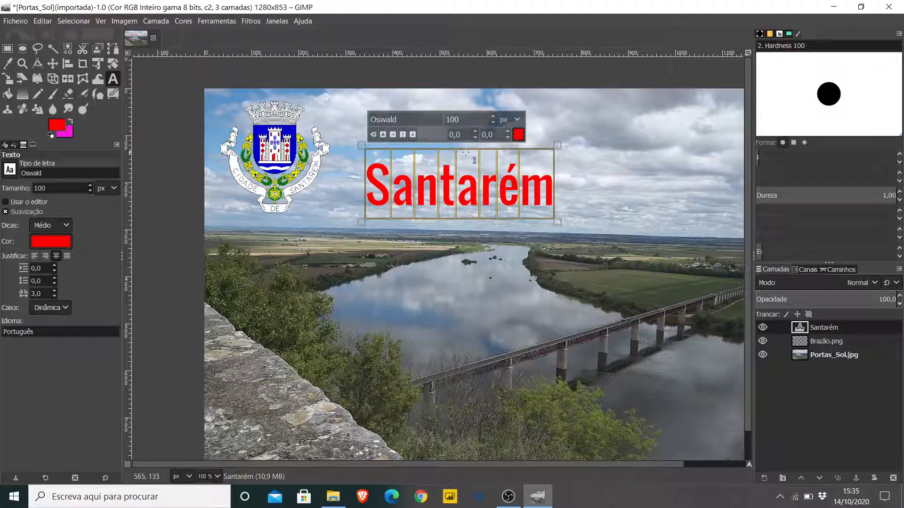
click(493, 122)
click(493, 122)
click(494, 123)
click(494, 123)
click(494, 122)
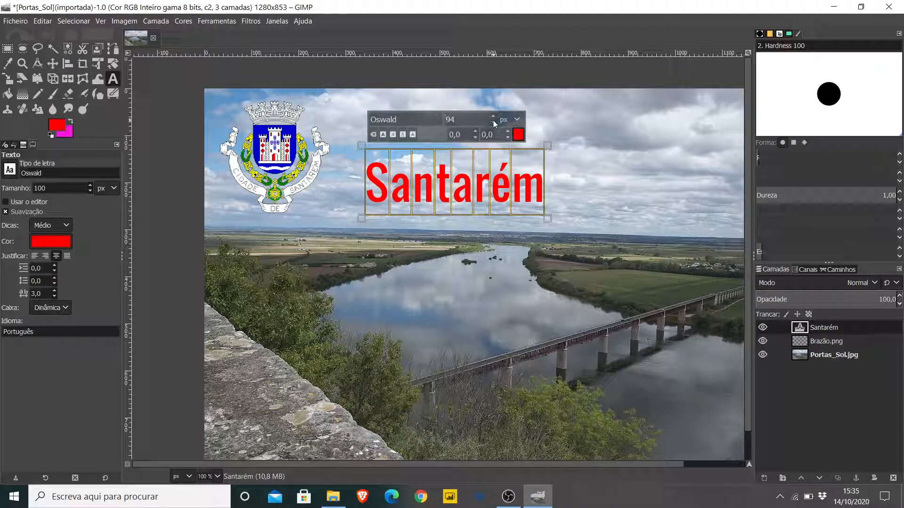
click(493, 117)
click(493, 117)
click(492, 117)
click(493, 117)
click(492, 117)
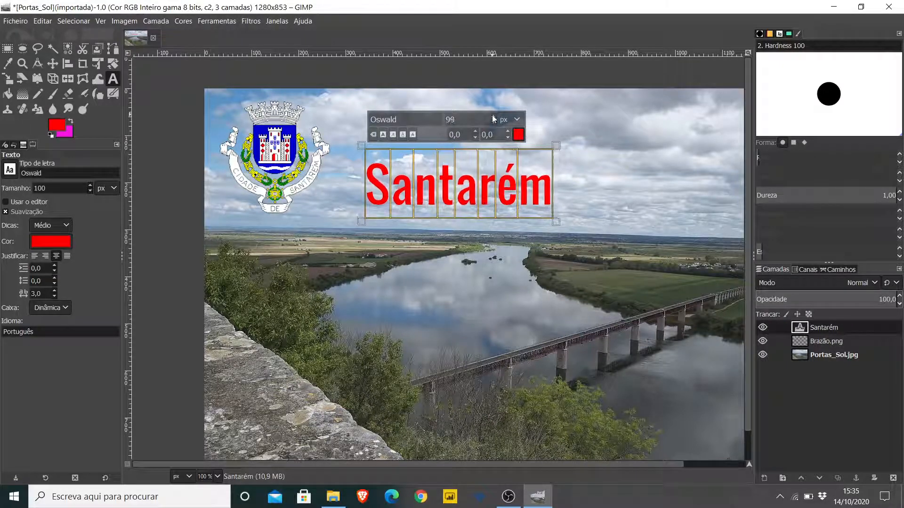
click(492, 117)
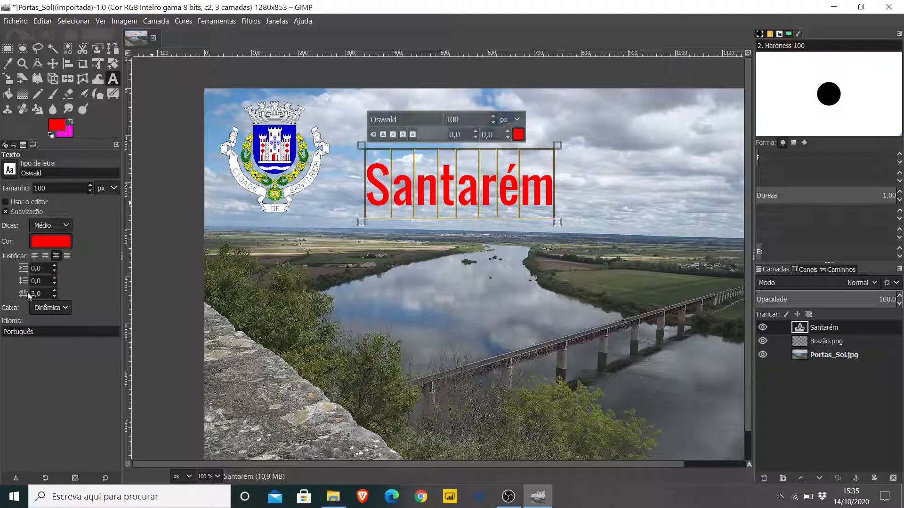
Step: Try a letter spacing of 9.0 on the Santarém text, settle on 4.0, and leave text editing
click(54, 291)
click(54, 292)
click(55, 291)
click(54, 291)
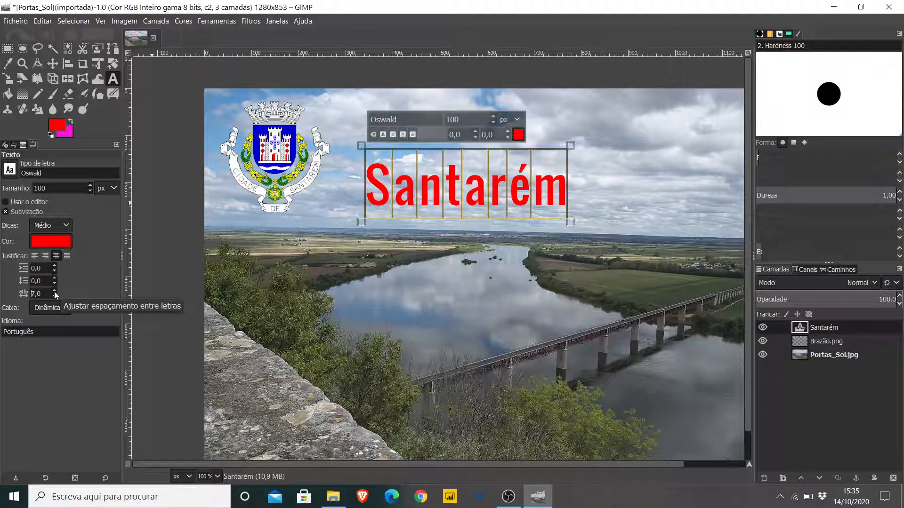
click(55, 292)
click(54, 291)
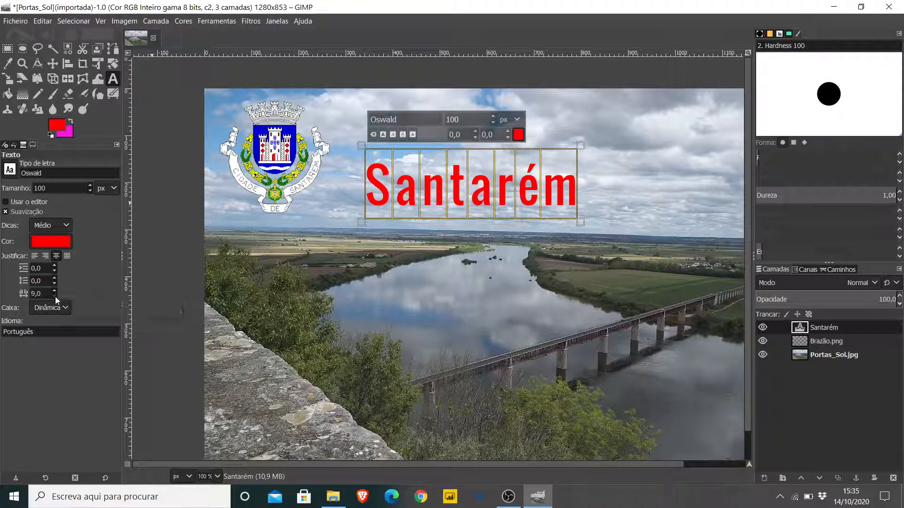
click(55, 297)
click(55, 296)
click(55, 297)
click(55, 296)
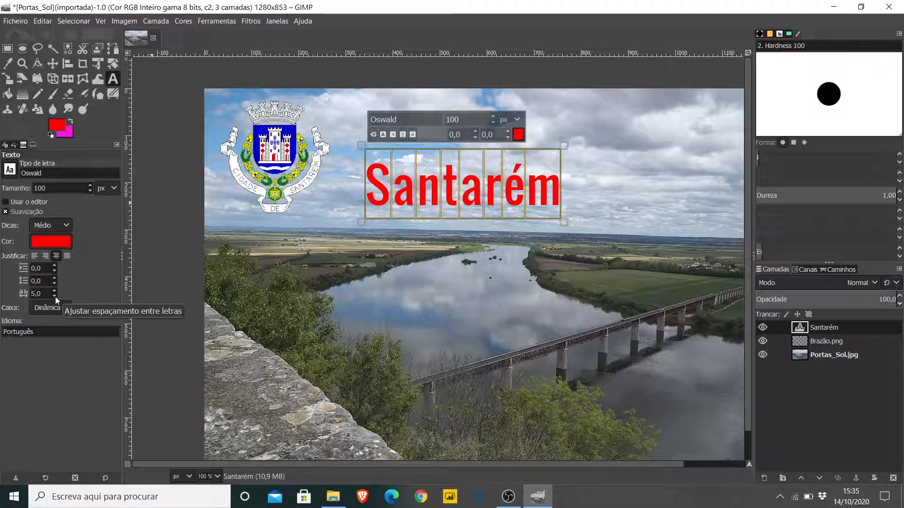
click(55, 297)
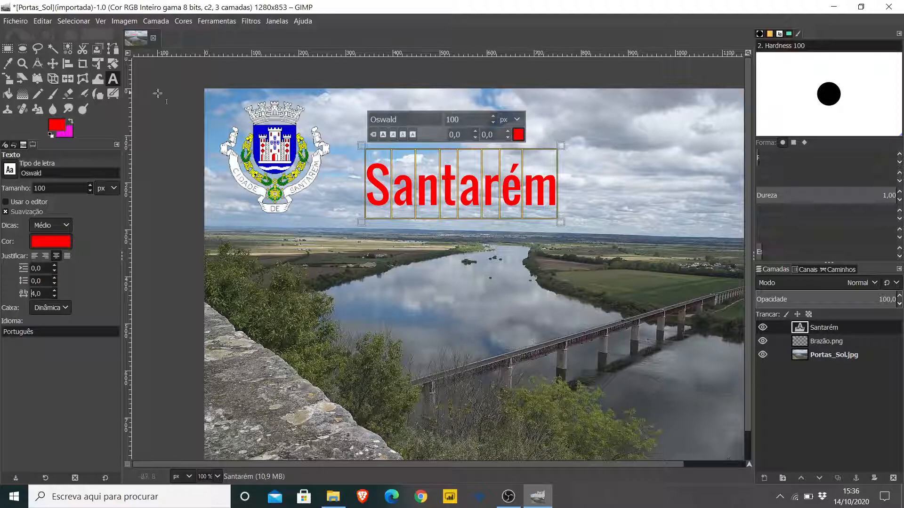
click(8, 49)
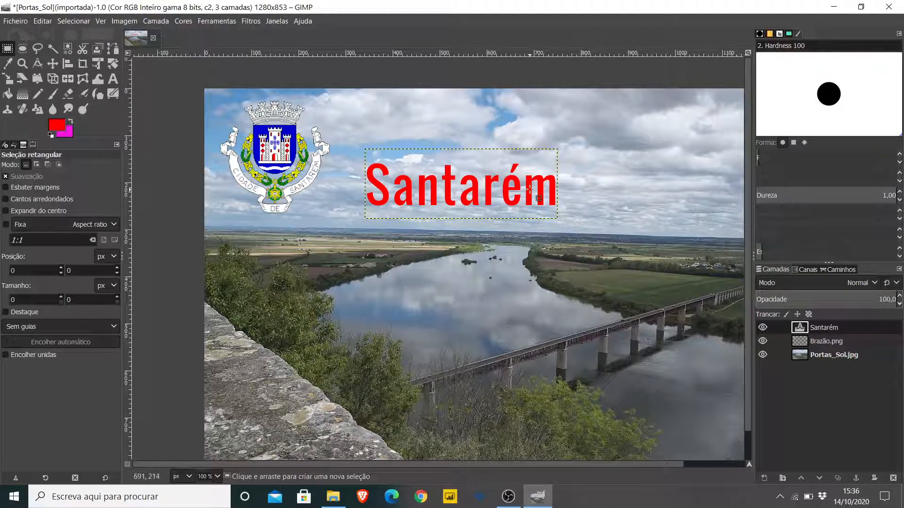
Step: Select the Portas_Sol.jpg, Brazão.png and Santarém layers in turn to compare their boundaries on the canvas
click(843, 358)
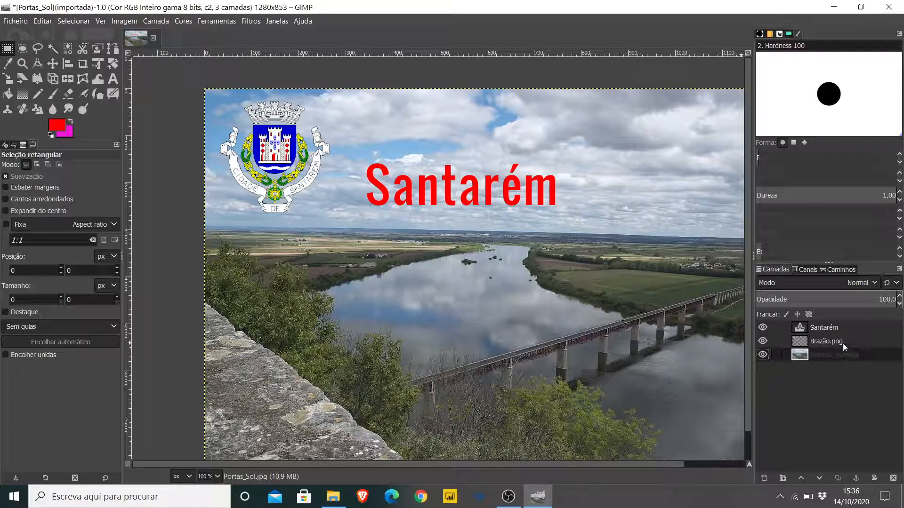
click(843, 344)
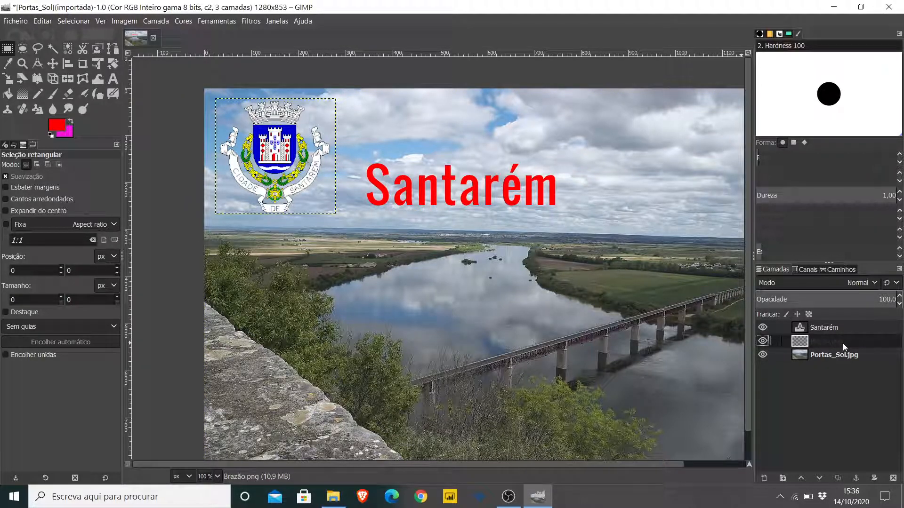
click(844, 328)
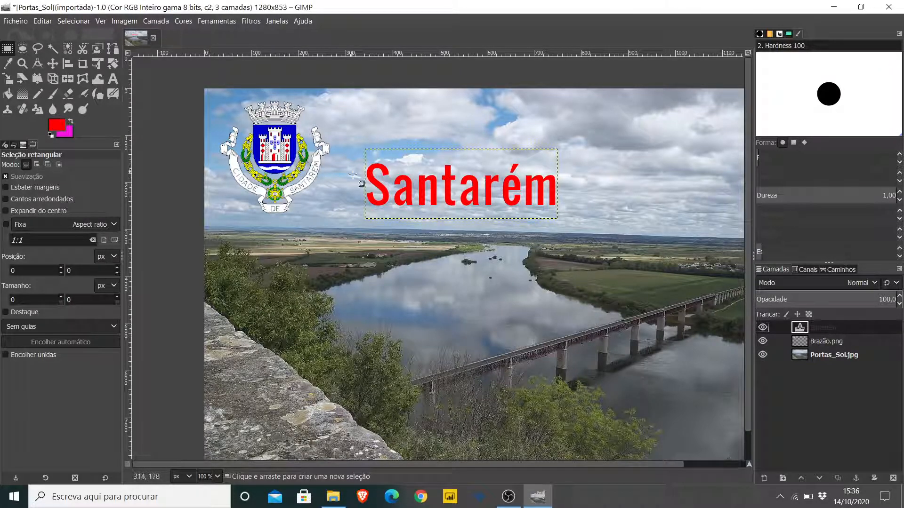
Step: Move the Santarém text up beside the crest with the Move tool, undoing an accidental shift of the photo
click(54, 65)
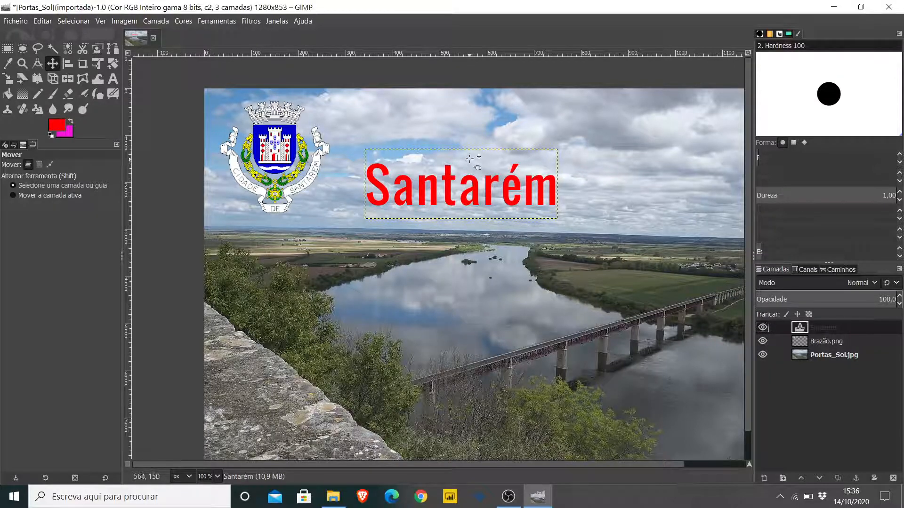
drag(468, 162, 452, 147)
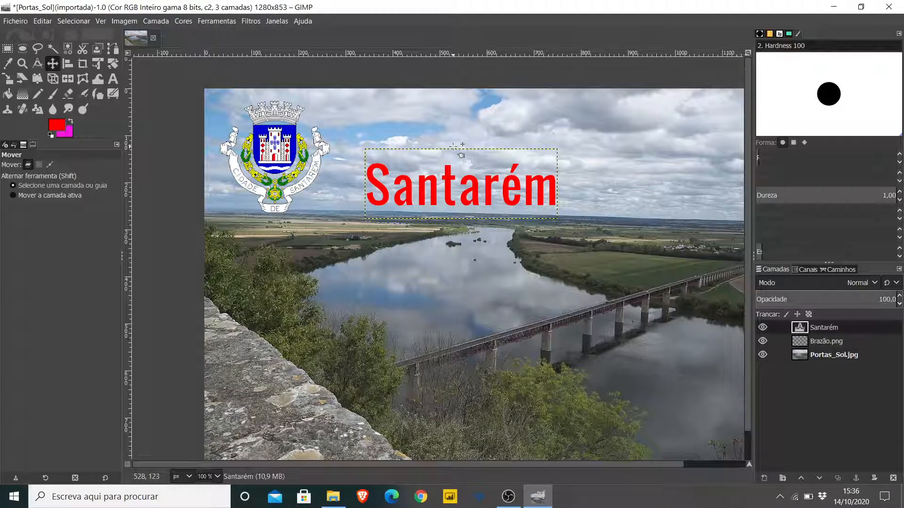
key(ctrl+z)
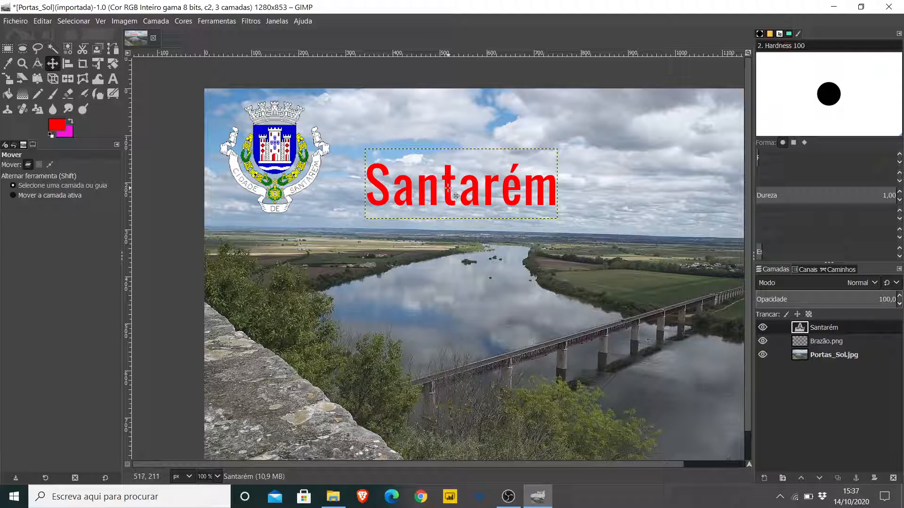
drag(448, 188, 428, 161)
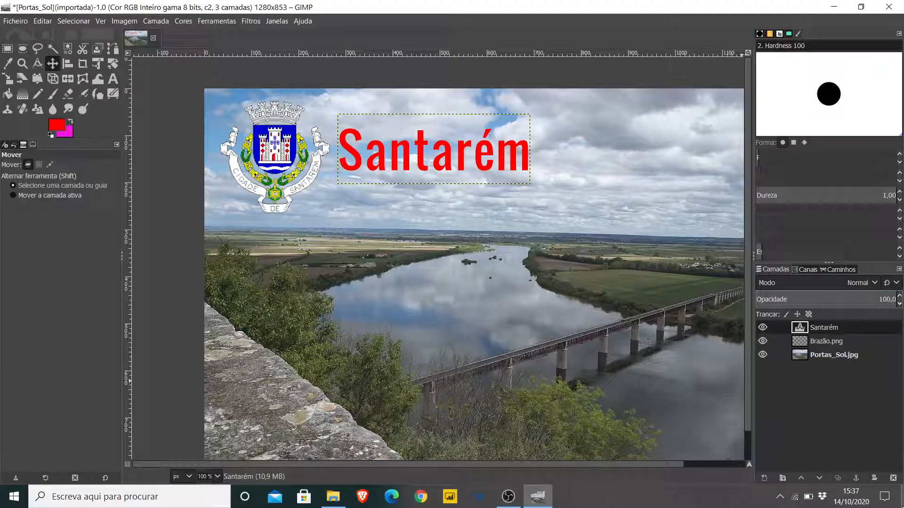
Step: Preview the artistic Waterpixels filter on the Santarém text layer and cancel it
click(253, 21)
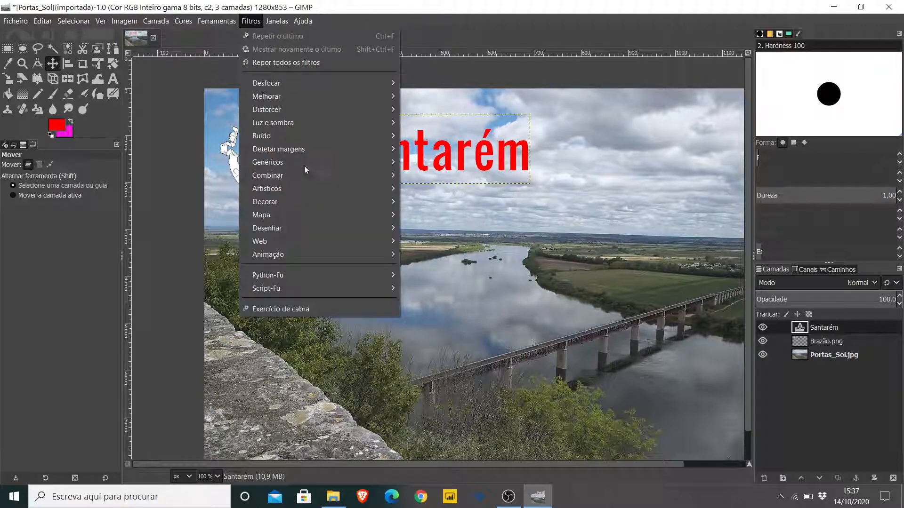
mouse_move(303, 177)
mouse_move(299, 193)
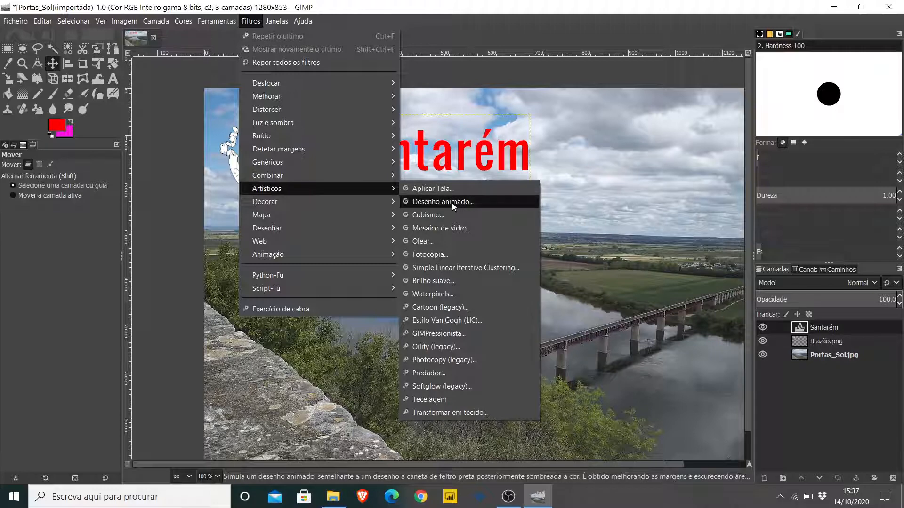
click(453, 296)
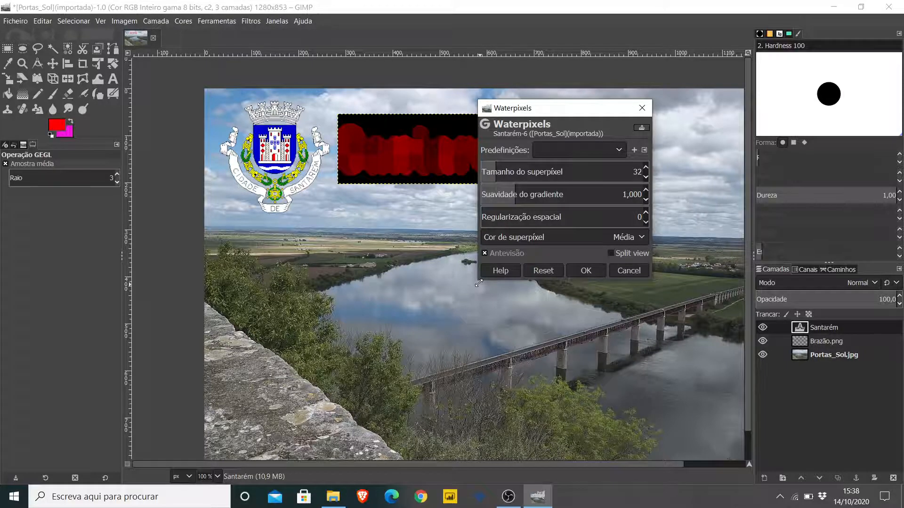
click(628, 272)
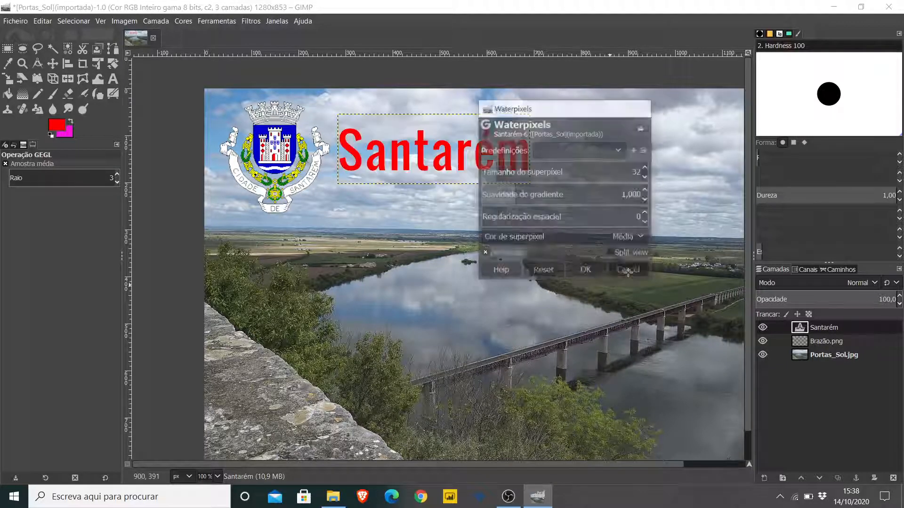
Step: Apply the artistic Waterpixels filter to the Portas_Sol.jpg layer with a superpixel size of 20
click(837, 354)
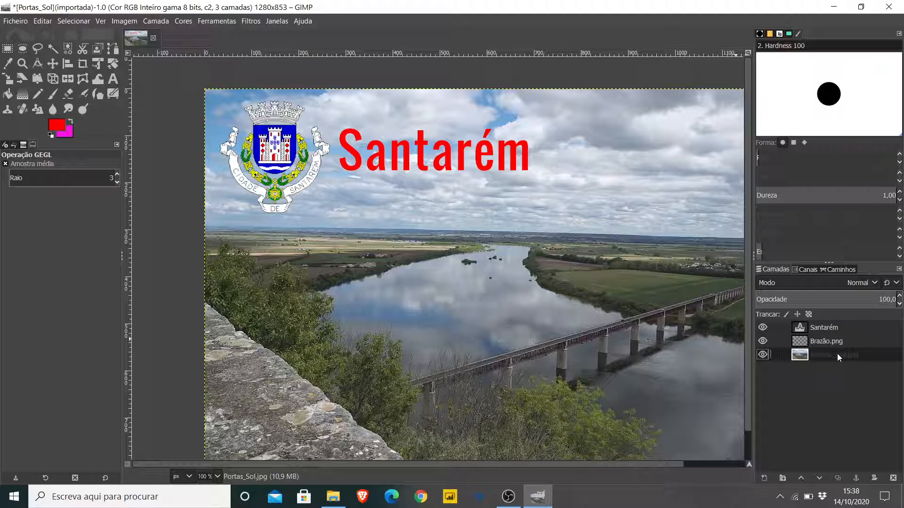
click(255, 22)
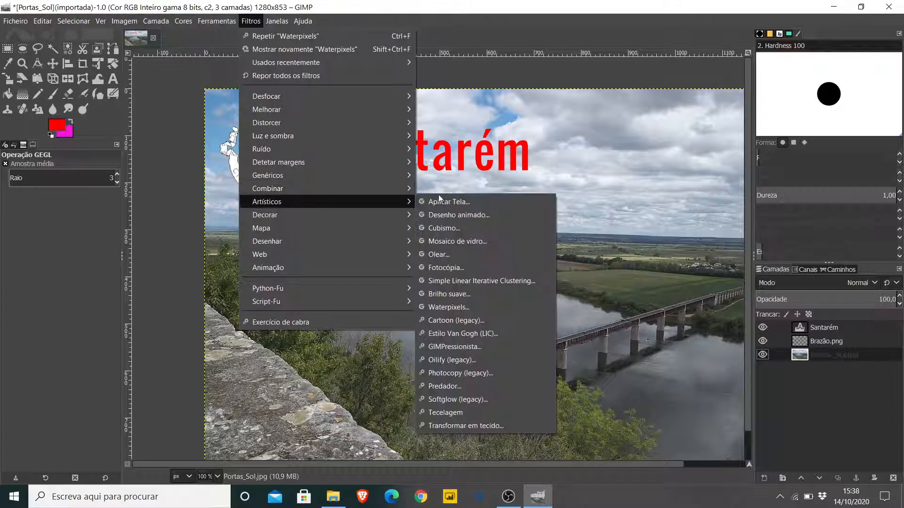
click(471, 308)
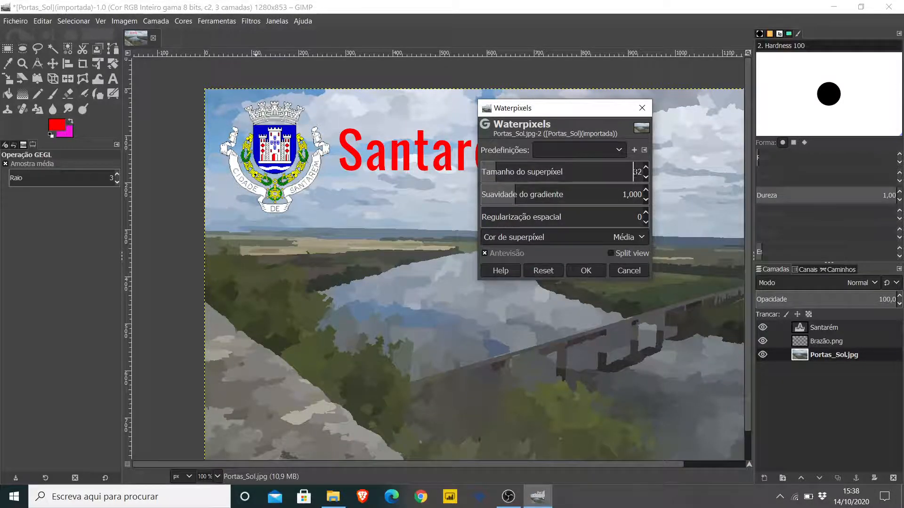
click(647, 178)
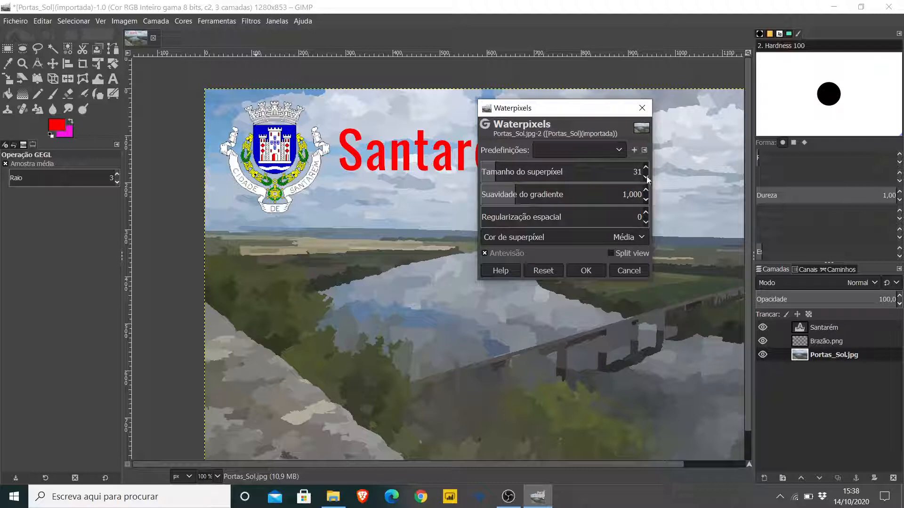
click(645, 179)
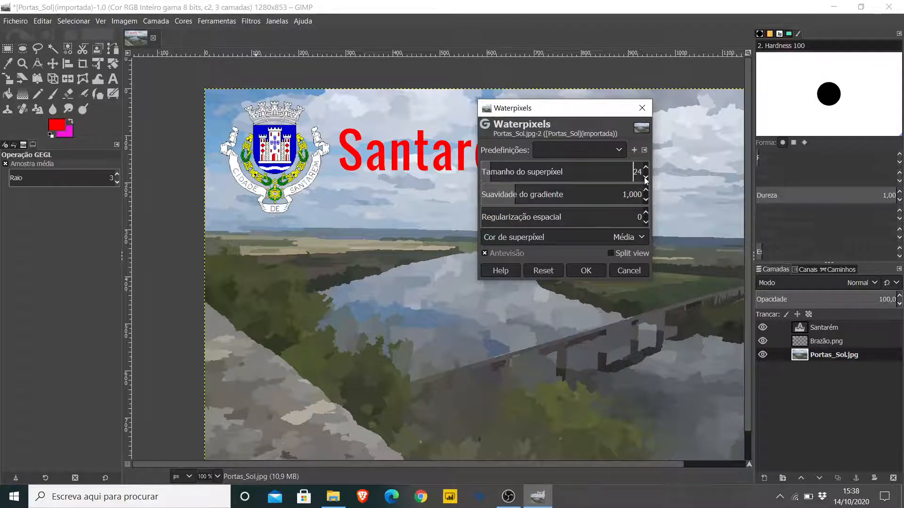
click(647, 179)
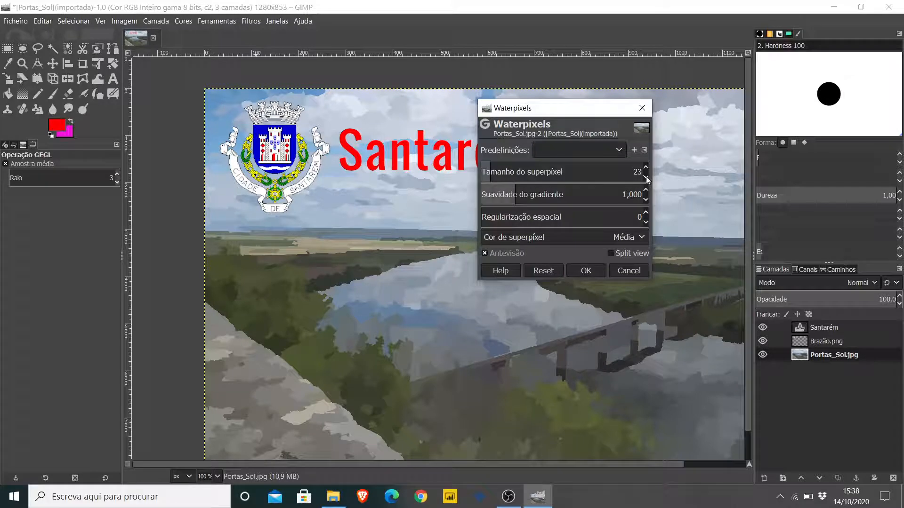
click(646, 179)
click(646, 180)
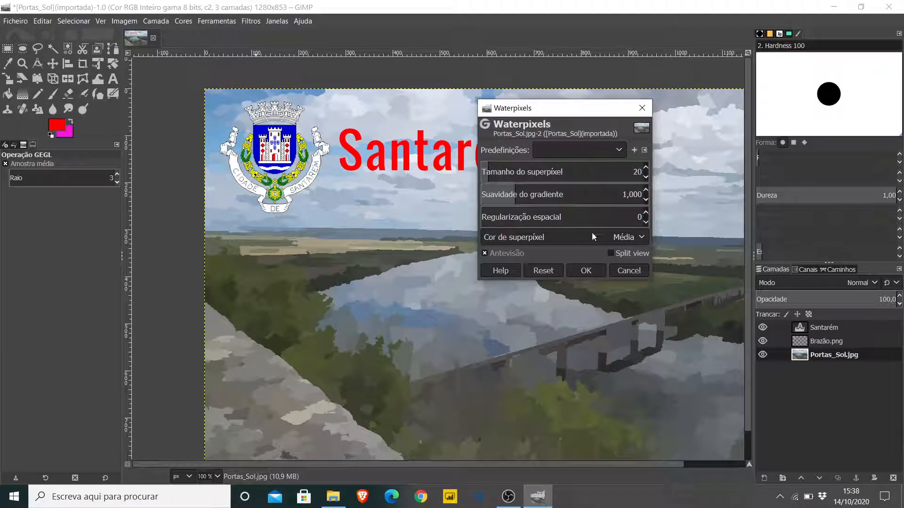
click(584, 271)
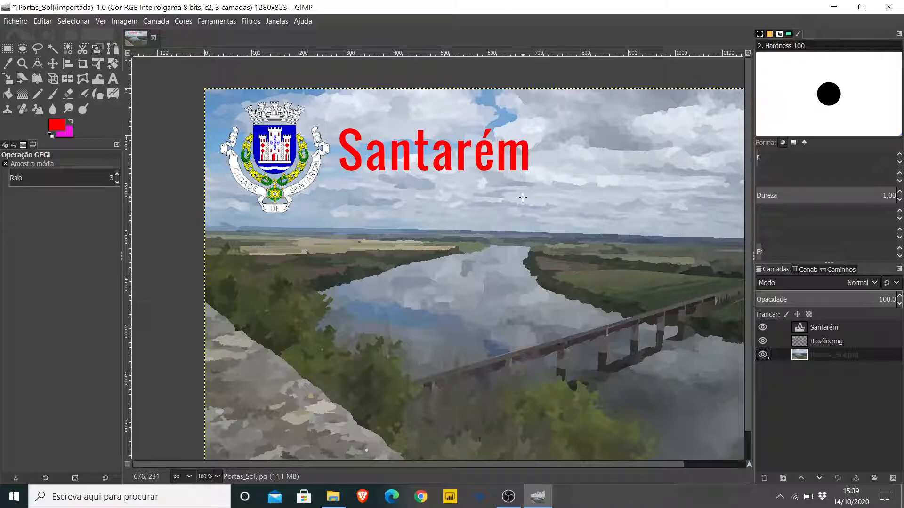
key(minus)
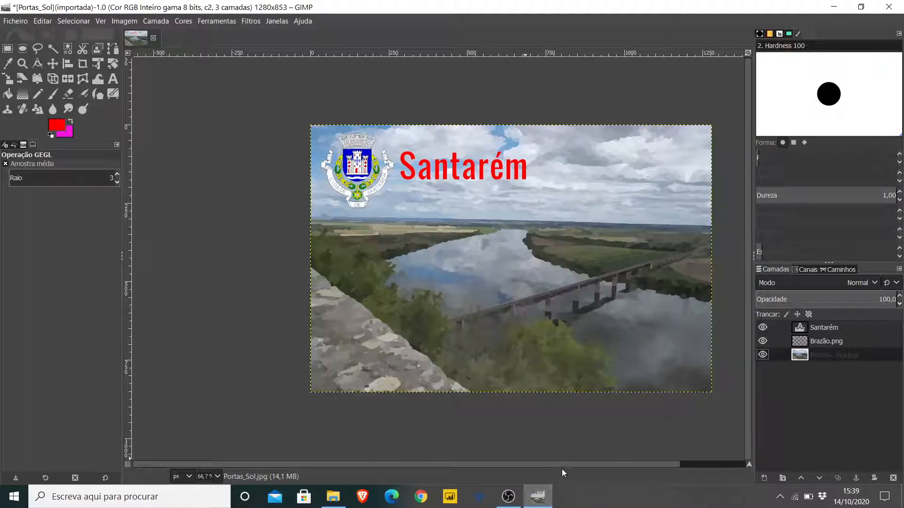
scroll(560, 465, right, 3)
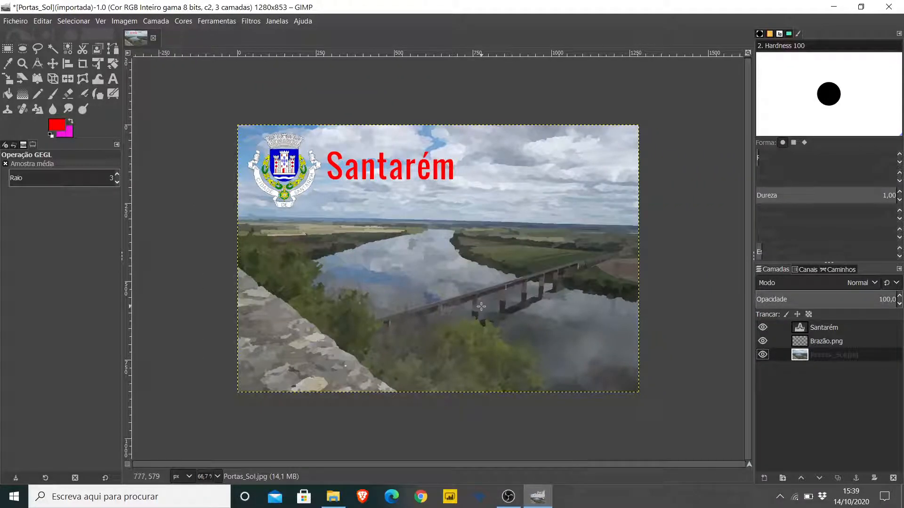
key(plus)
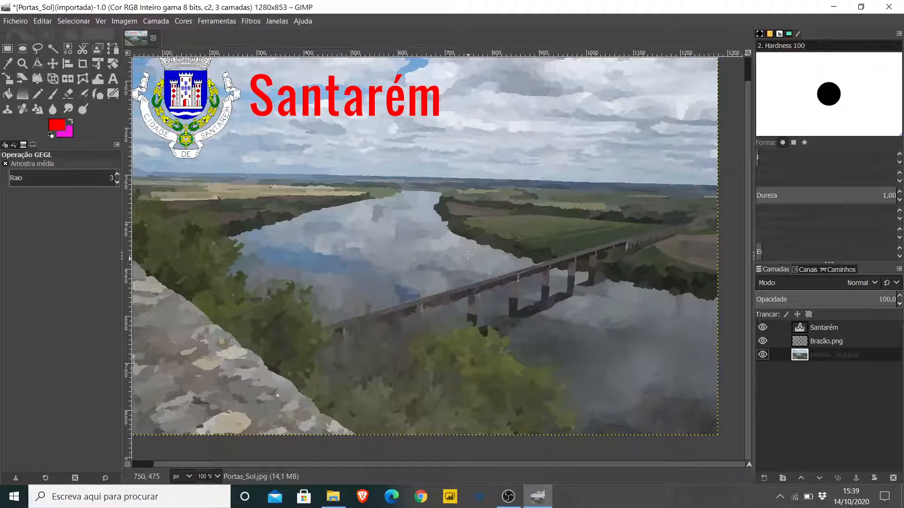
key(minus)
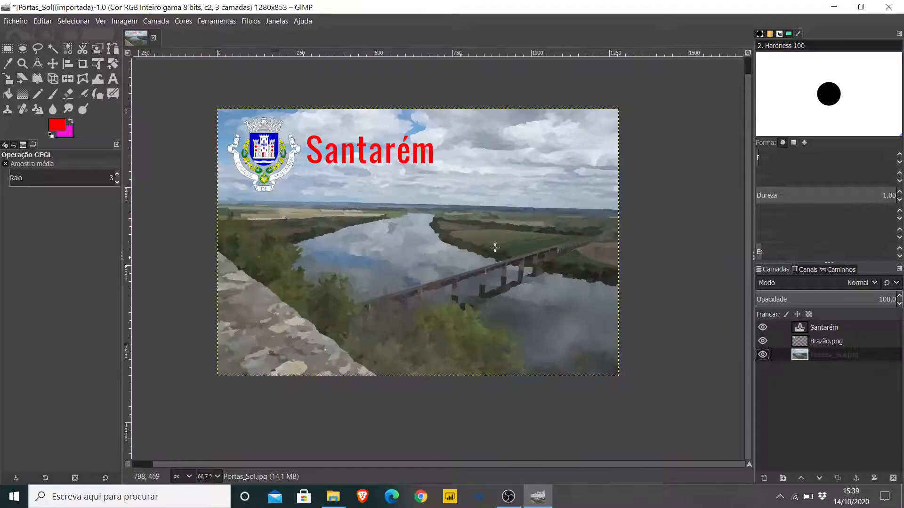